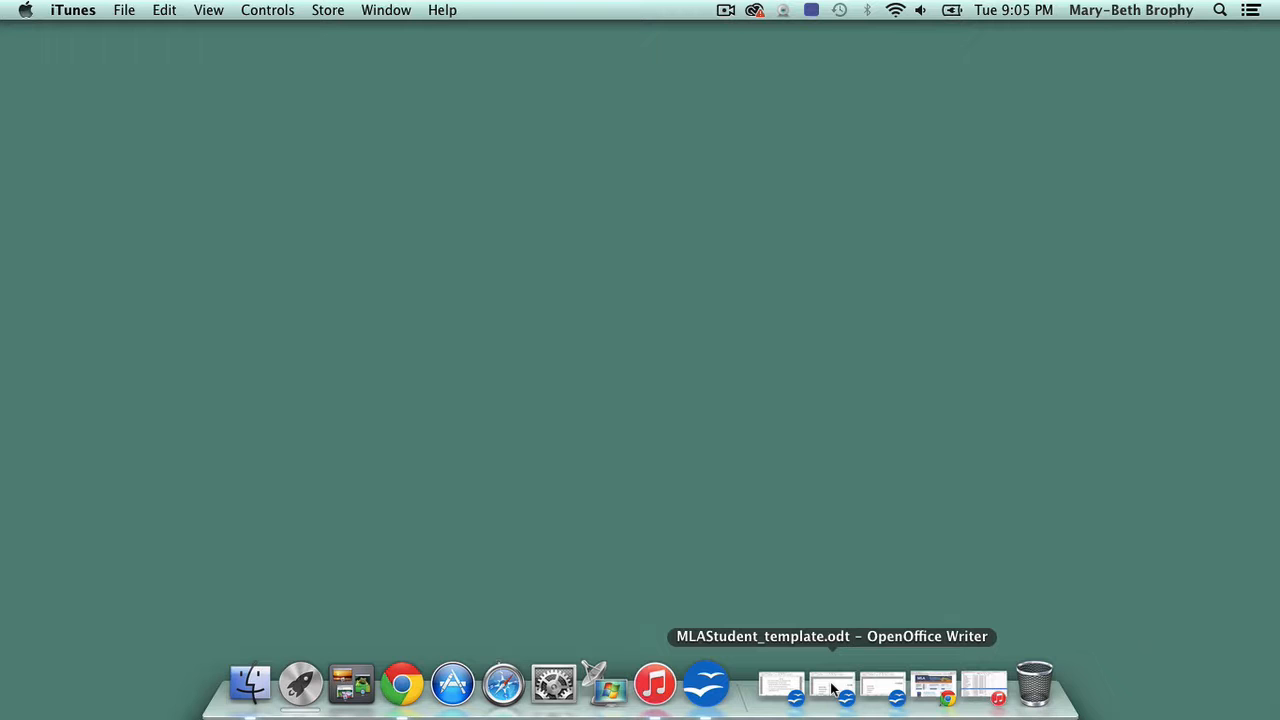
# - Bring up the MLAStudent_template.odt document and show its page header in full
pyautogui.click(832, 688)
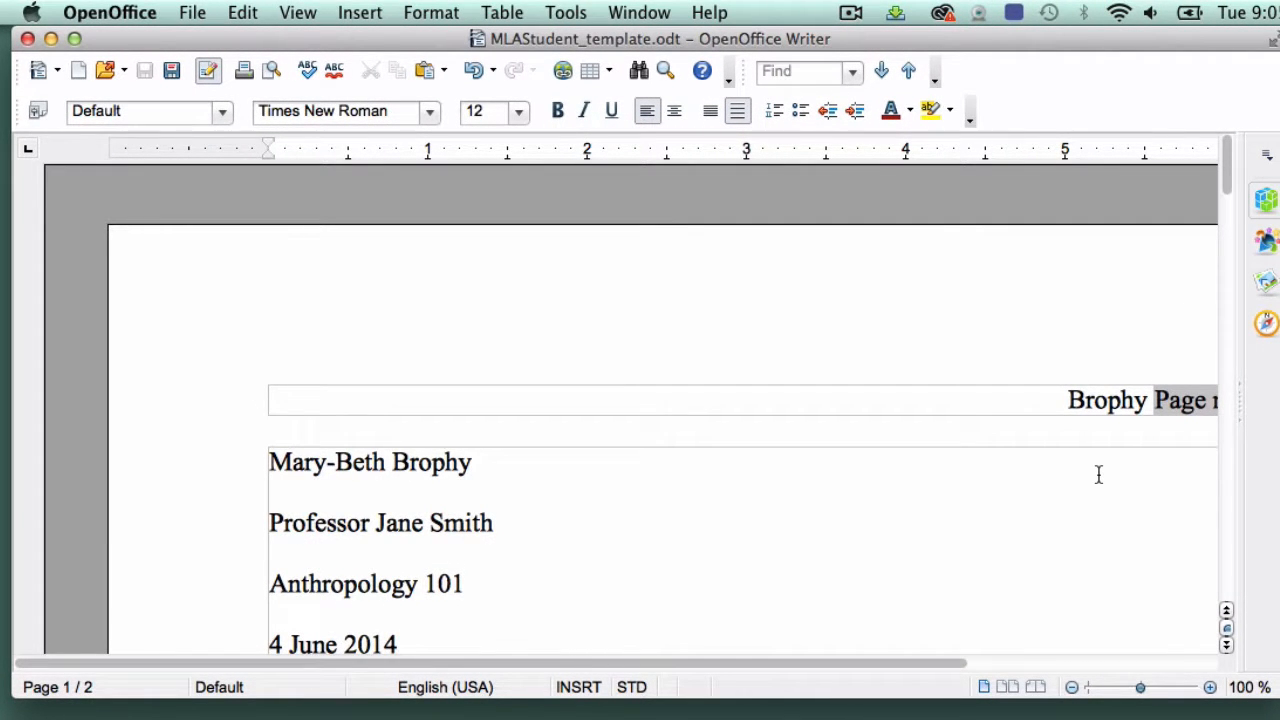
pyautogui.hscroll(5, 1098, 474)
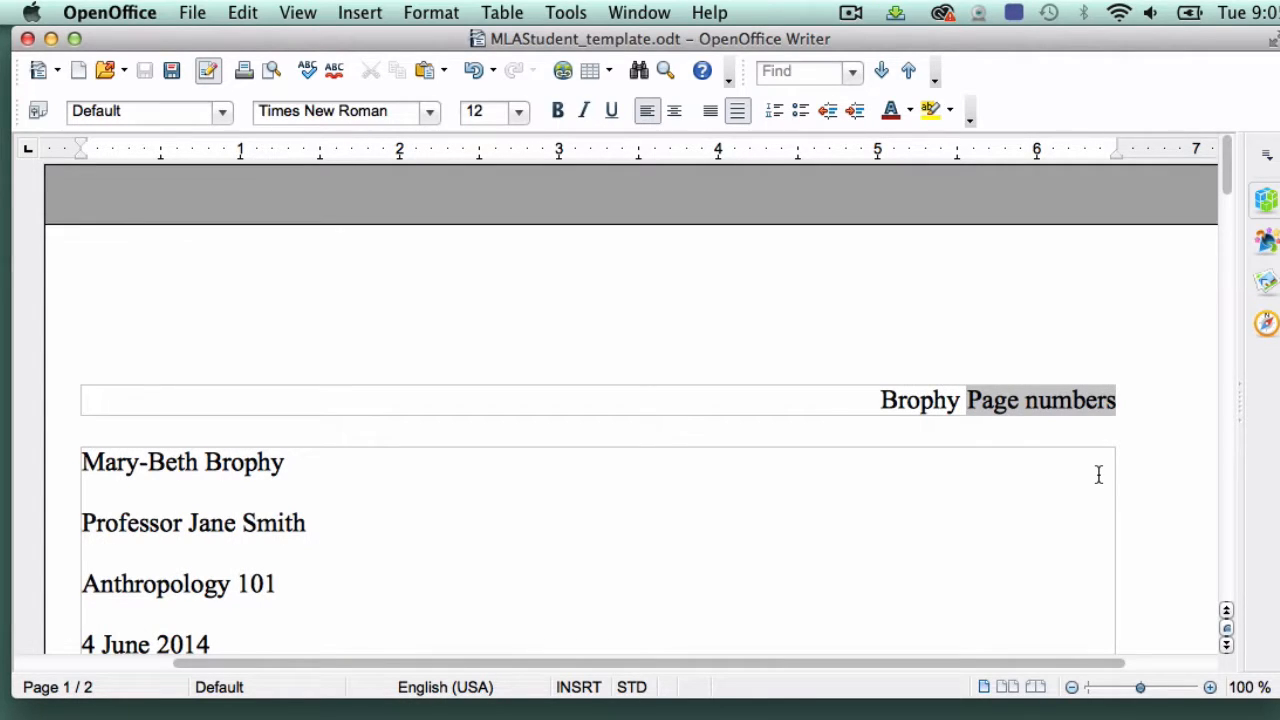
pyautogui.hscroll(-1, 1098, 474)
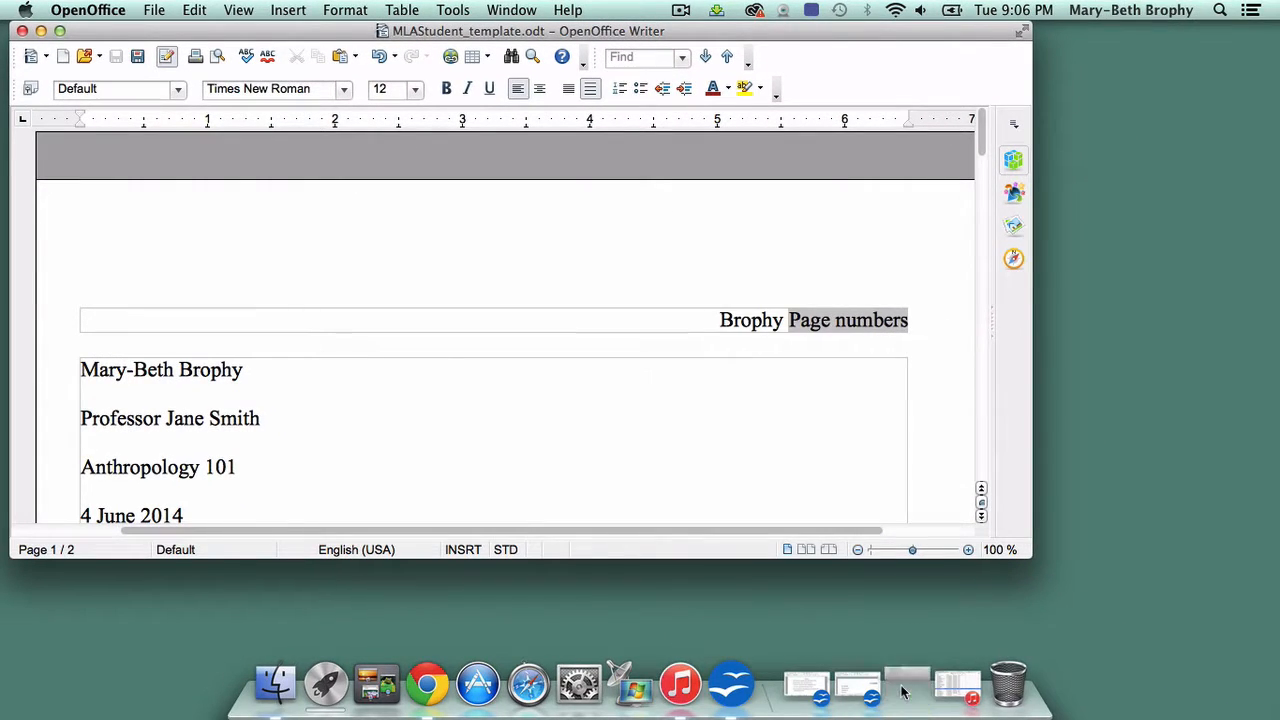
# - Switch to Chrome and look through the MLA Handbook home page, including its description of the seventh edition and the site's contents
pyautogui.click(902, 692)
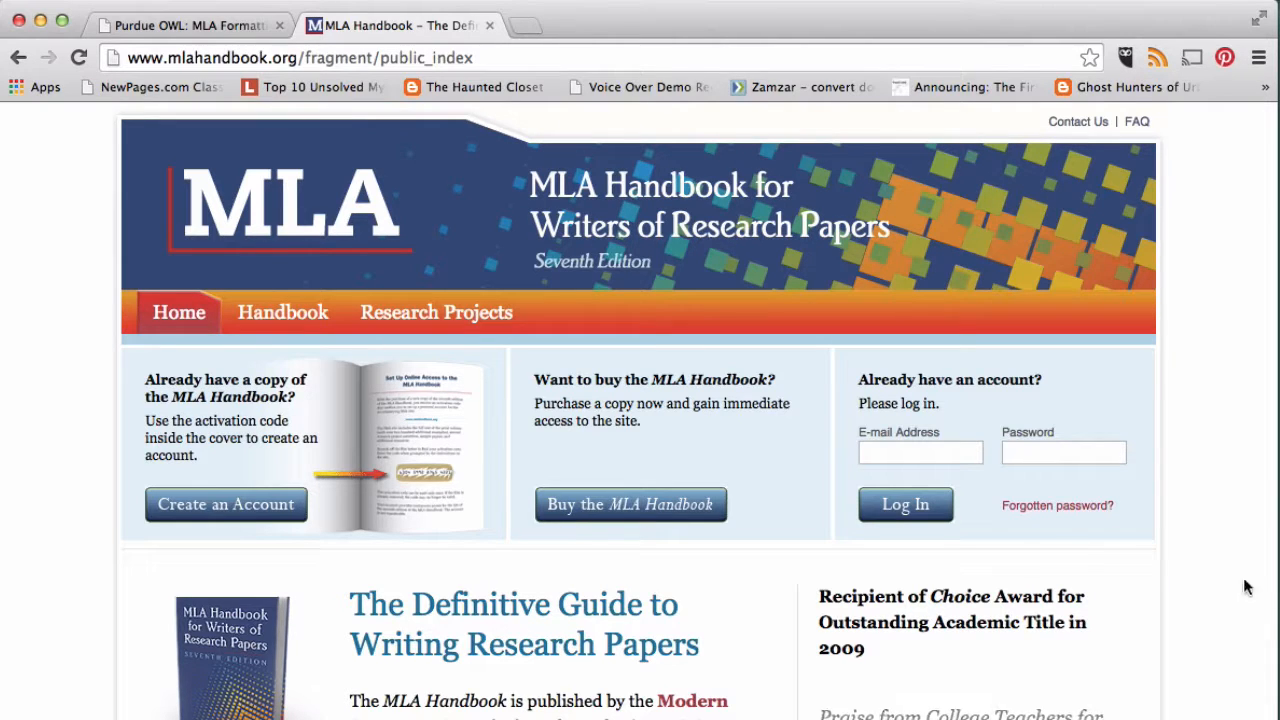
pyautogui.scroll(-1, 1207, 605)
pyautogui.scroll(-5, 1207, 605)
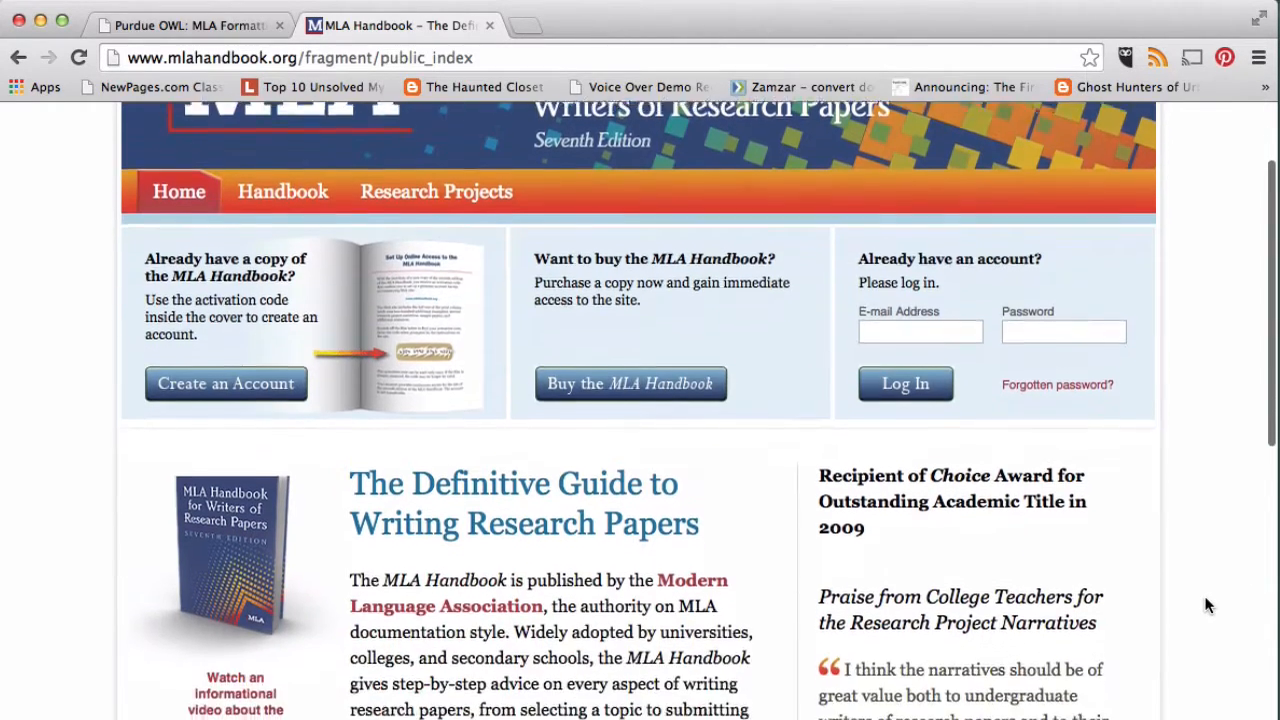
pyautogui.scroll(-3, 1207, 605)
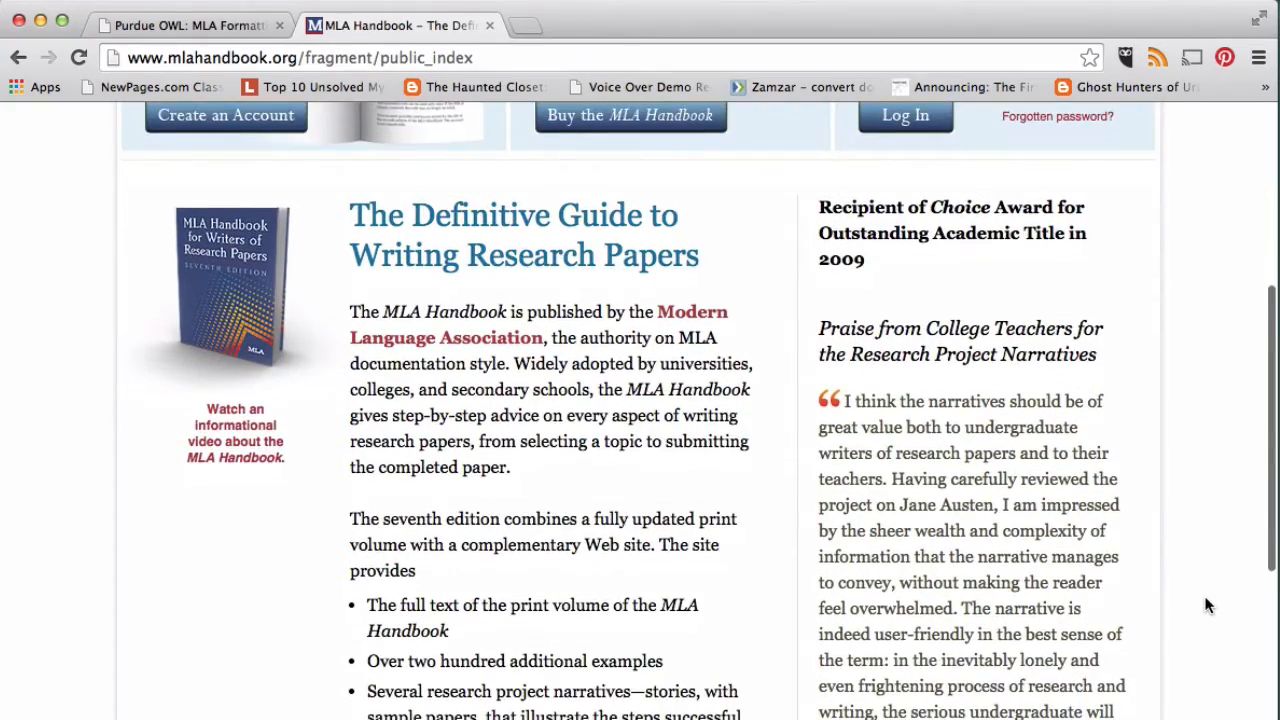
pyautogui.scroll(2, 1205, 605)
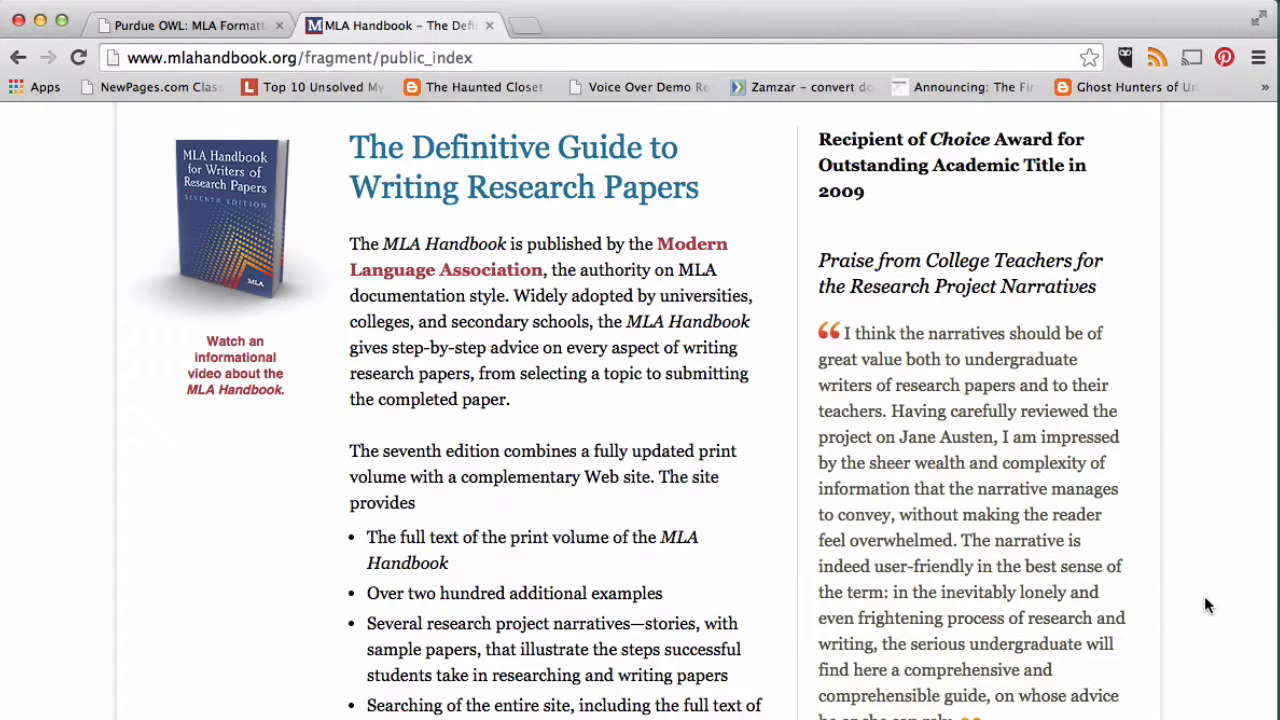
pyautogui.scroll(6, 1205, 604)
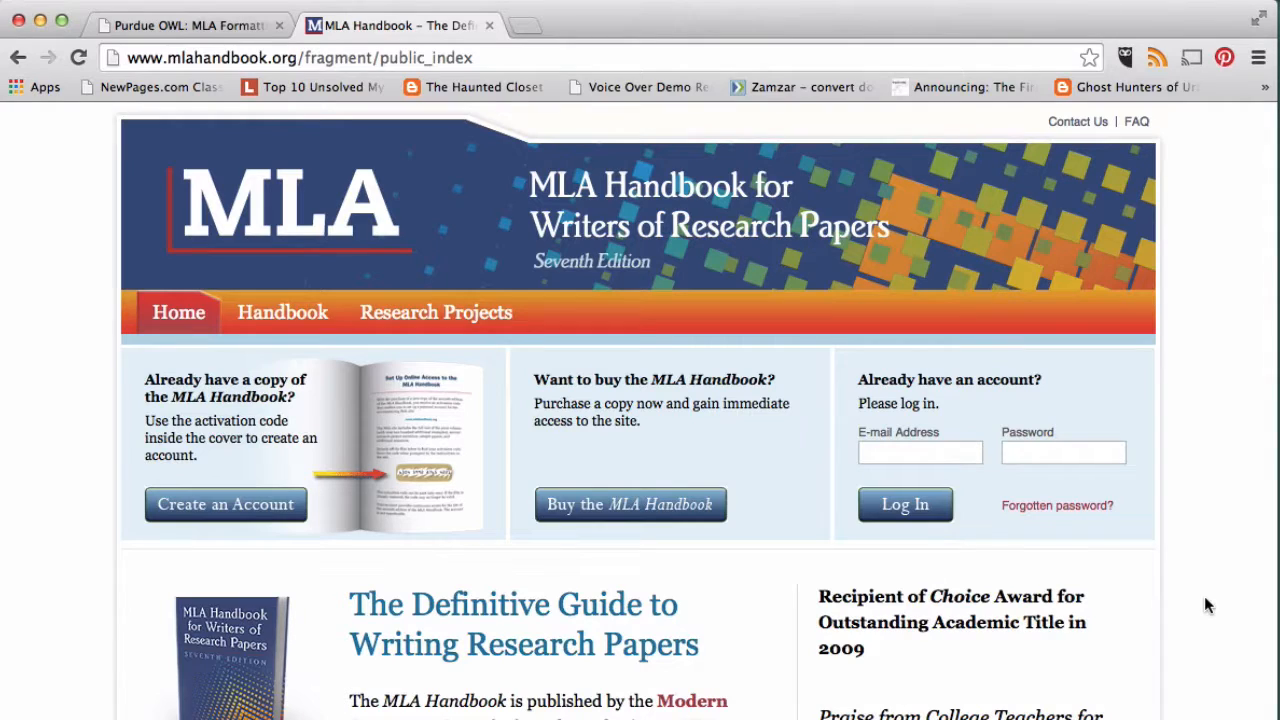
pyautogui.moveTo(287, 314)
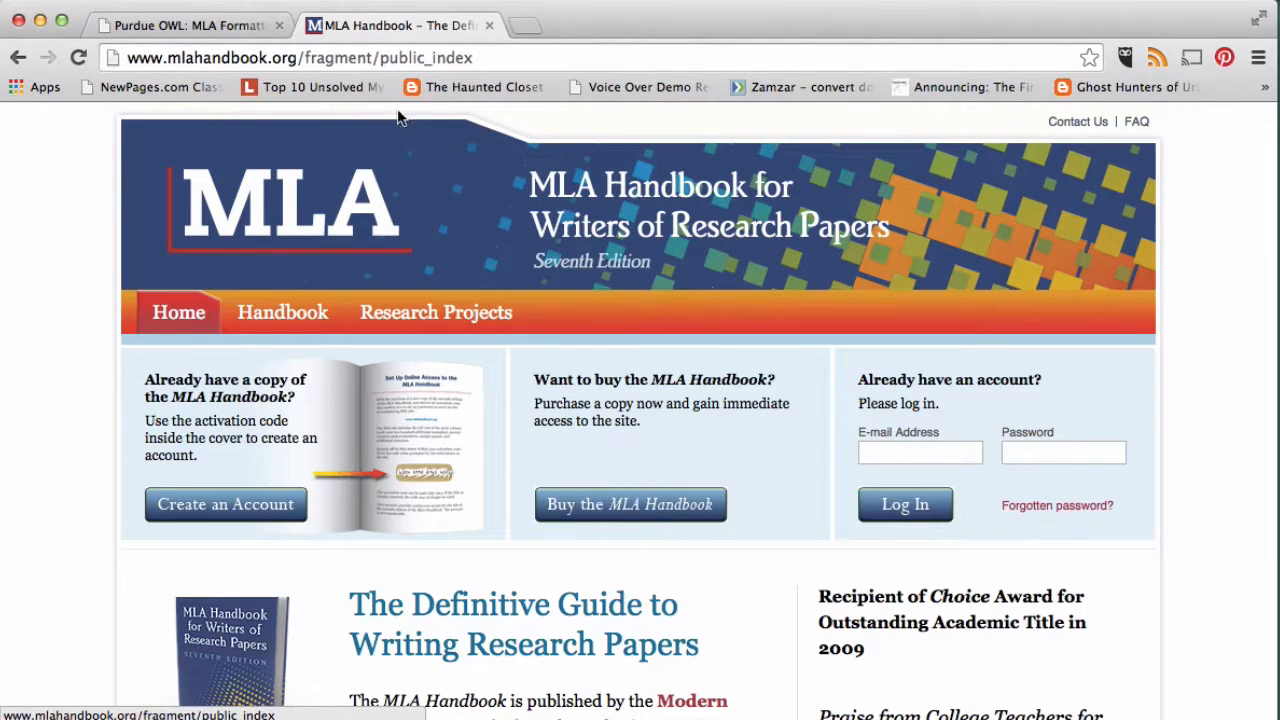
# - Open Purdue OWL's "MLA Works Cited: Electronic Sources" page and examine the guidelines for citing websites, web pages and images
pyautogui.click(197, 28)
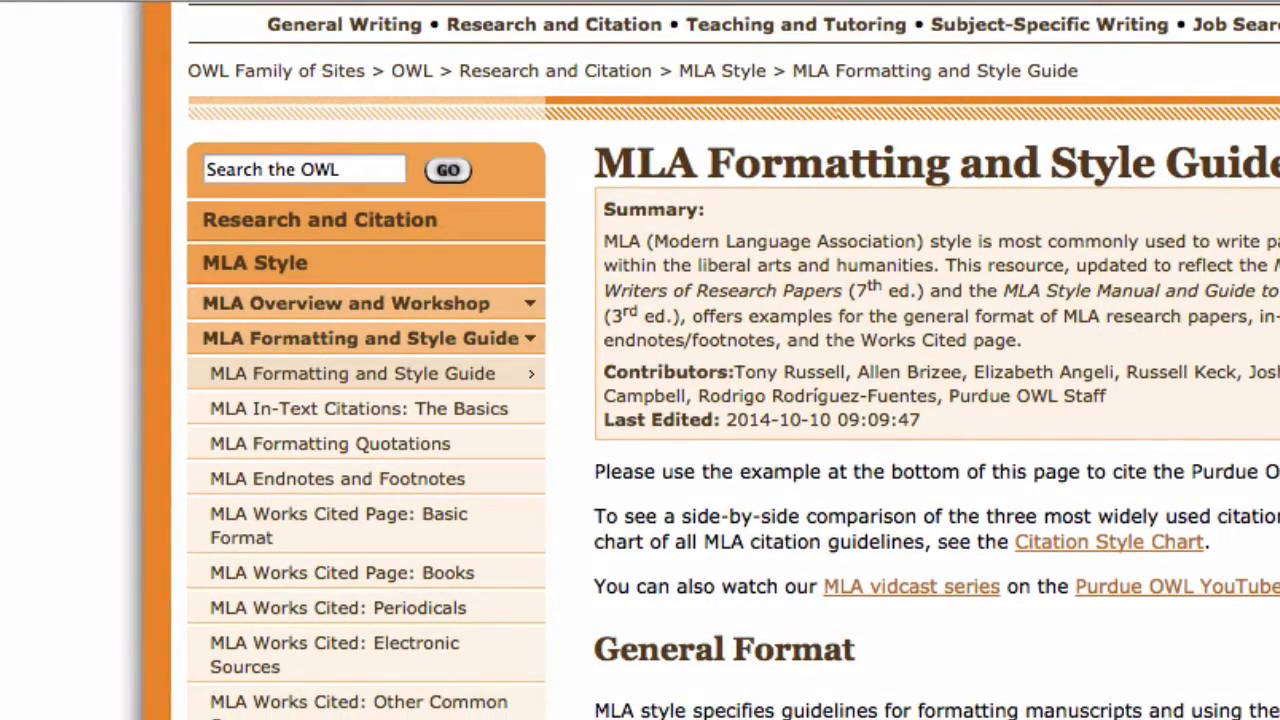
pyautogui.scroll(-3, 733, 400)
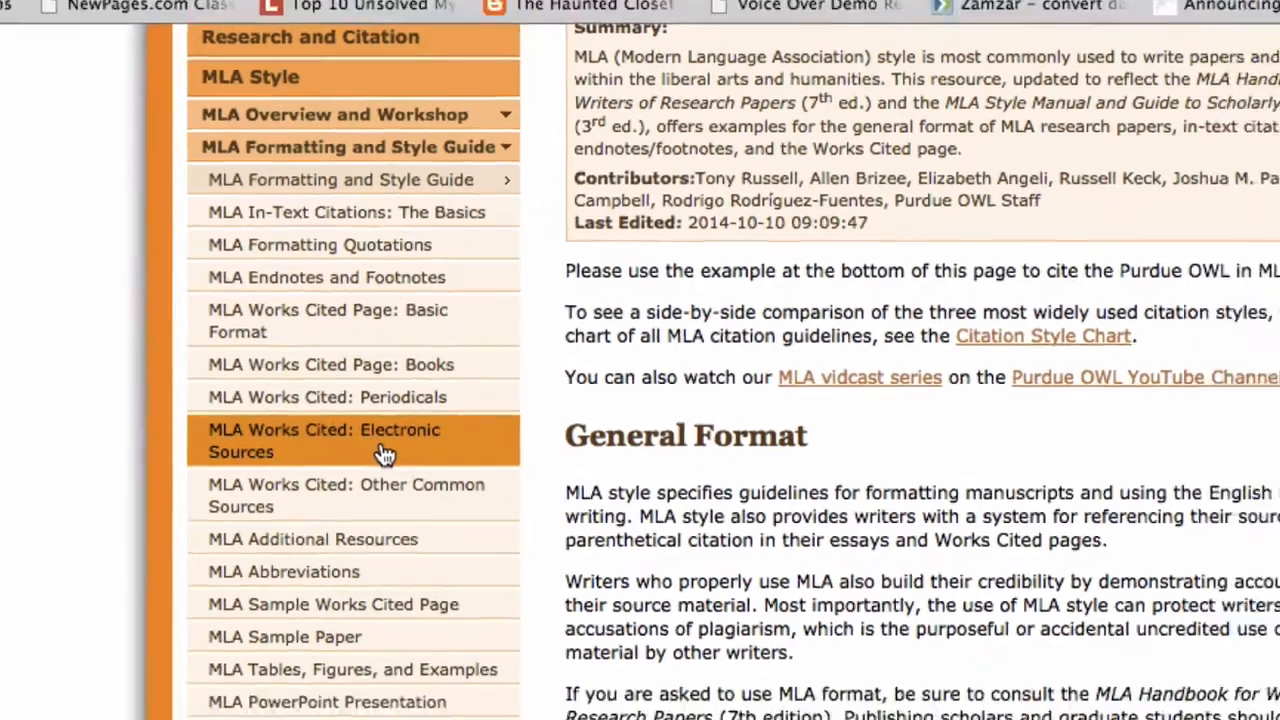
pyautogui.click(398, 465)
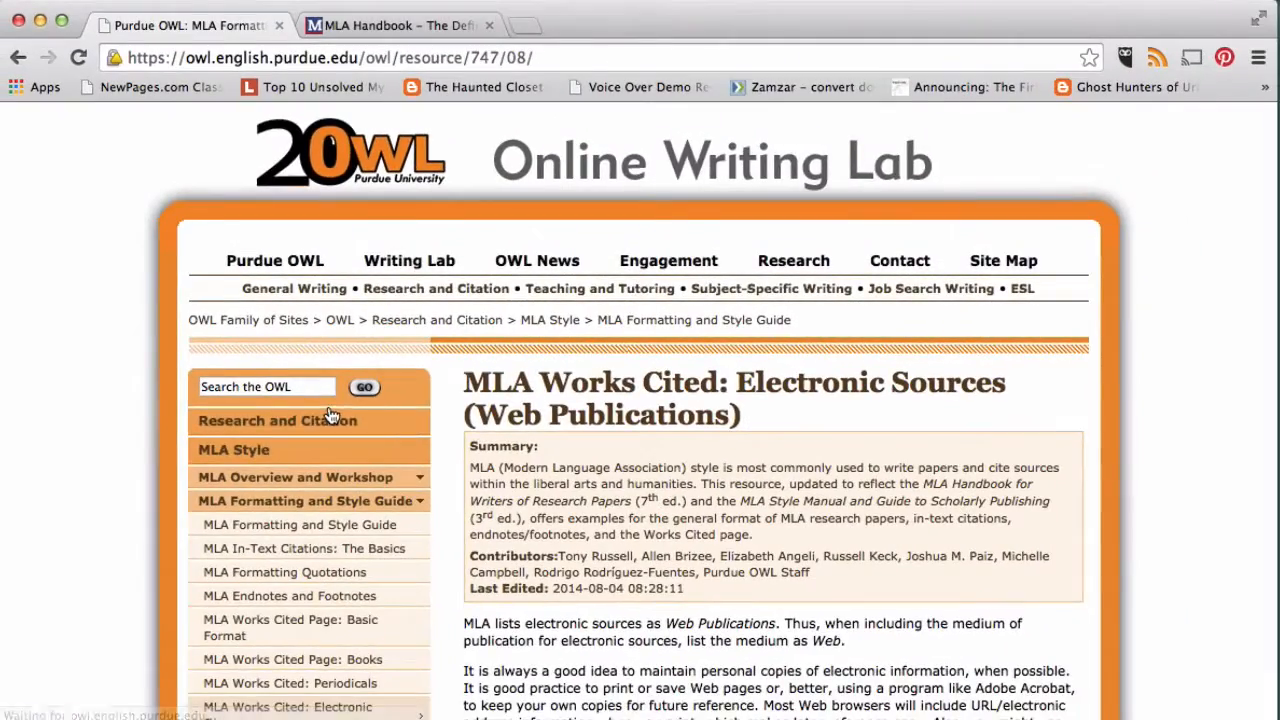
pyautogui.scroll(-5, 1191, 562)
pyautogui.scroll(-15, 867, 540)
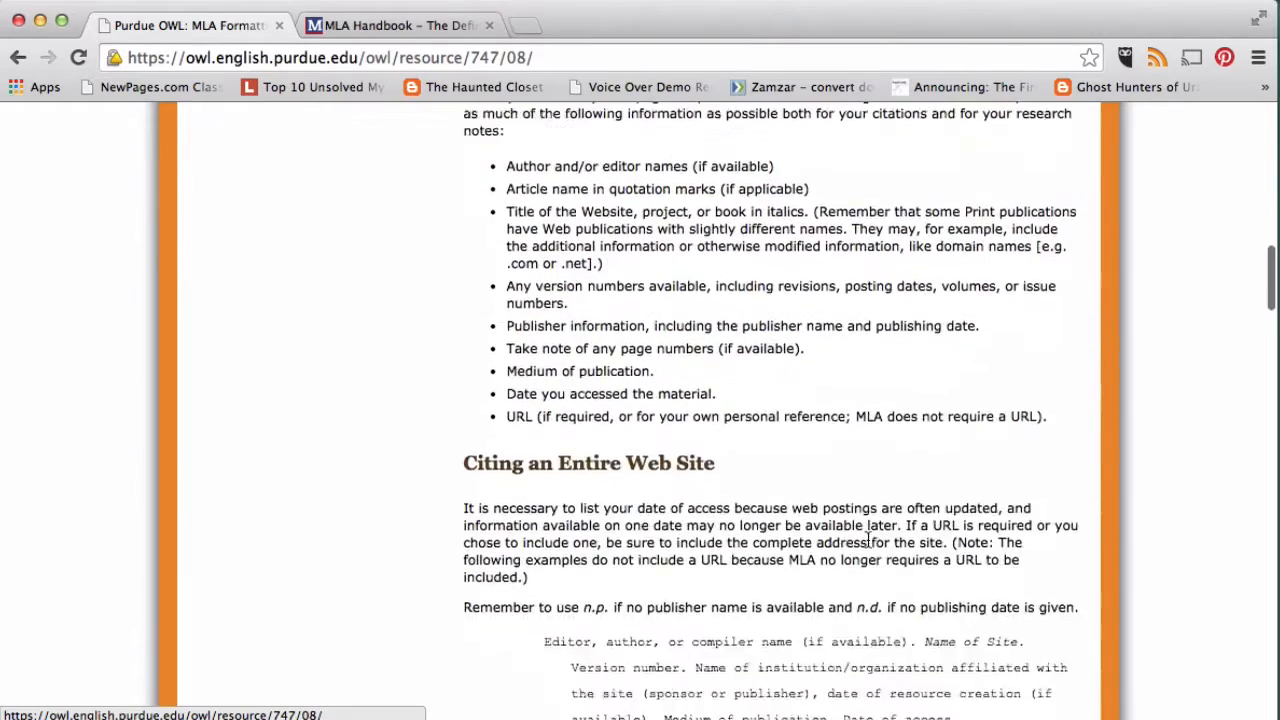
pyautogui.scroll(-14, 867, 538)
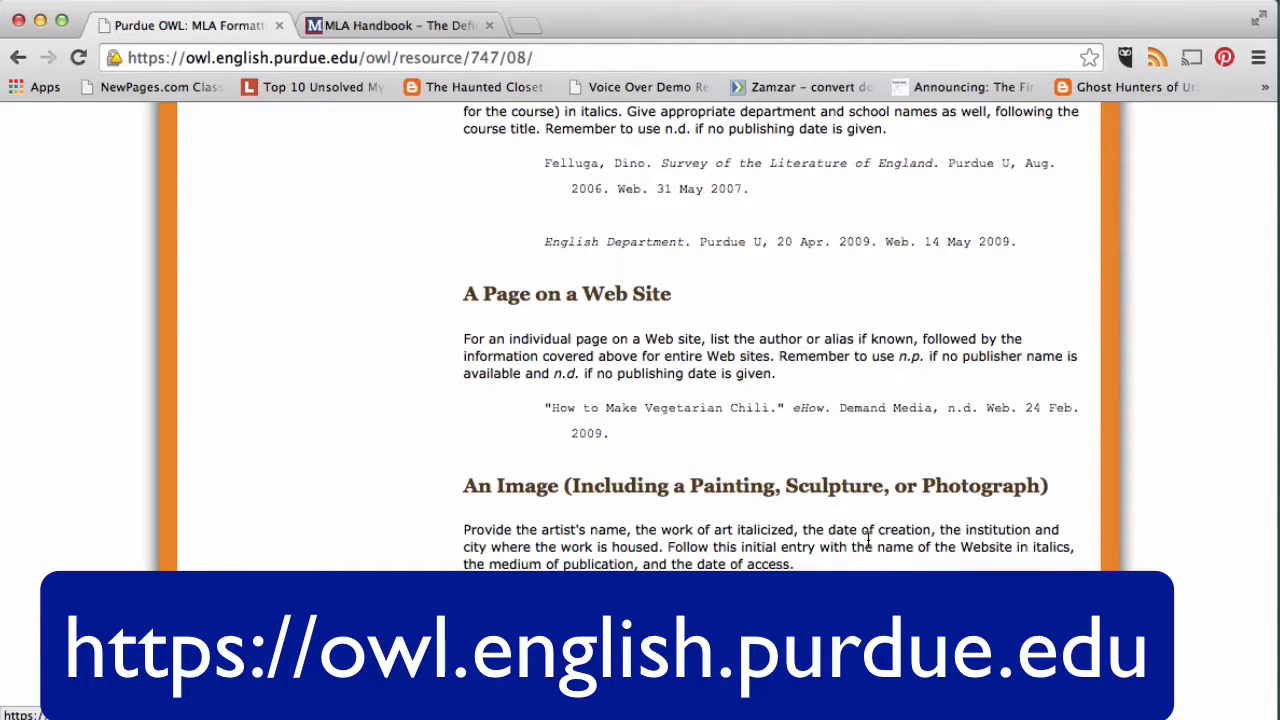
# - Minimize the browser and go to the Works Cited page of the MLAStudent_template.odt document in OpenOffice Writer
pyautogui.click(42, 20)
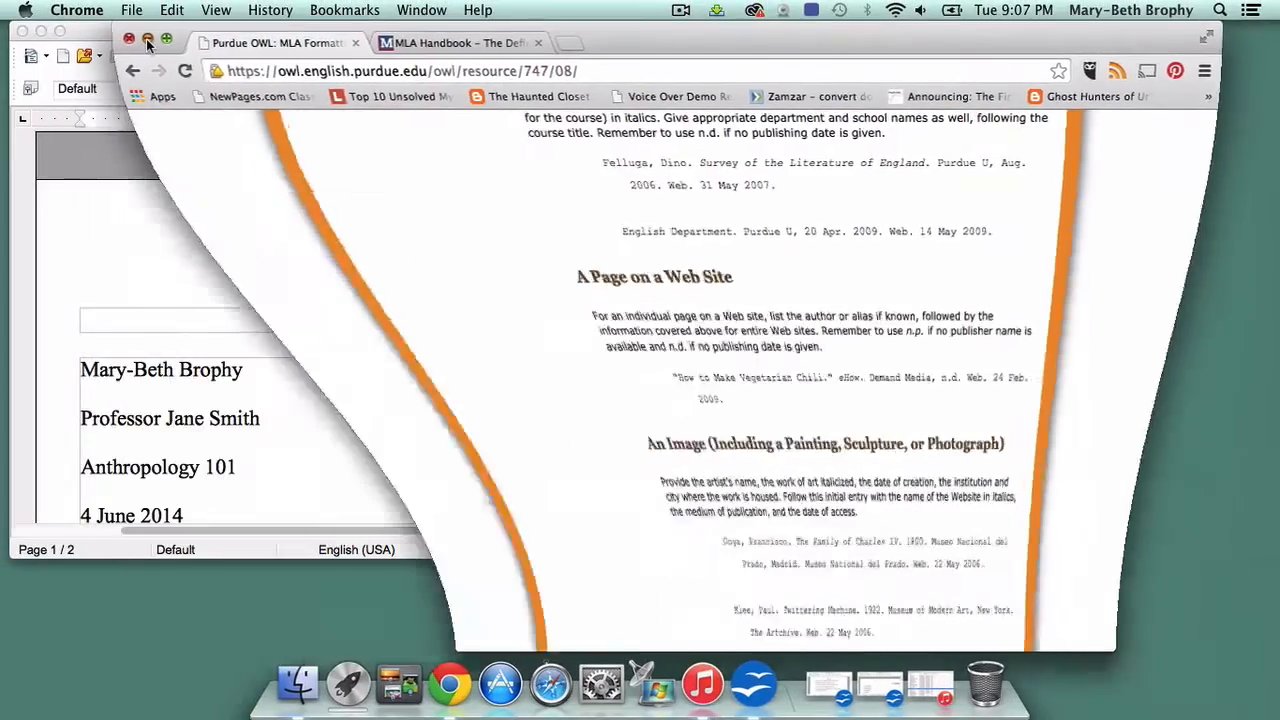
pyautogui.scroll(-20, 647, 568)
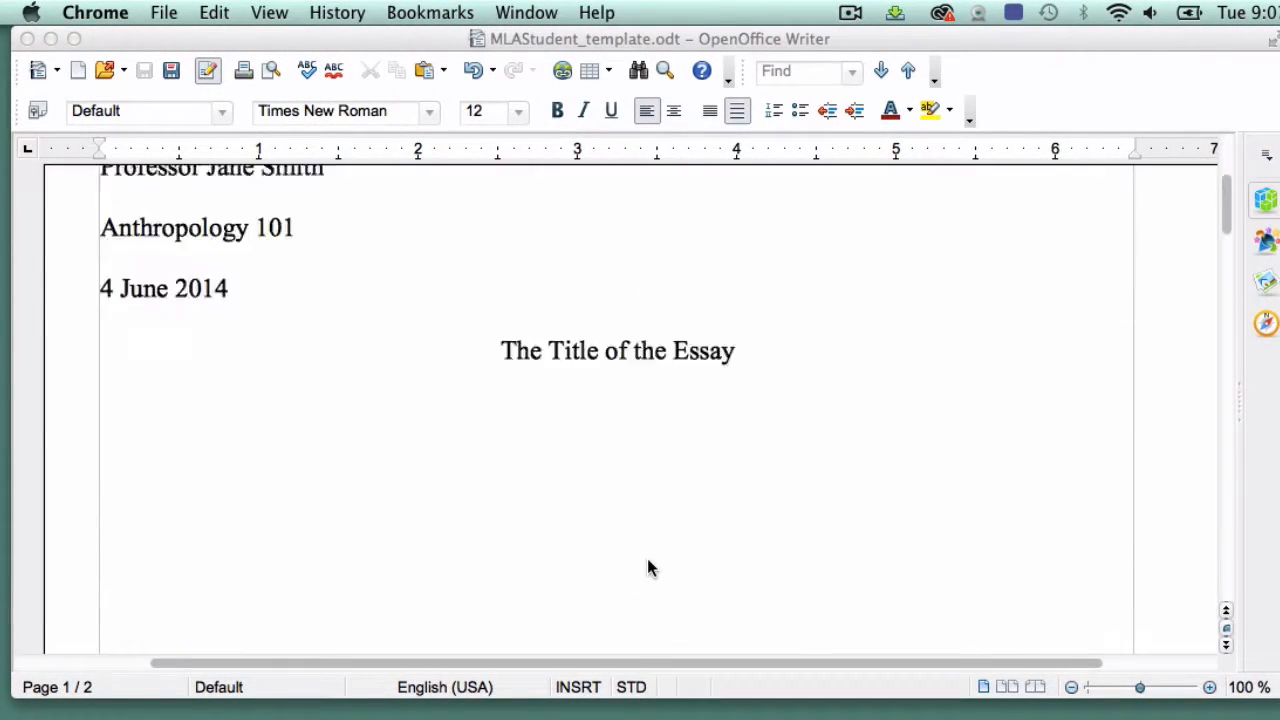
pyautogui.scroll(-5, 647, 568)
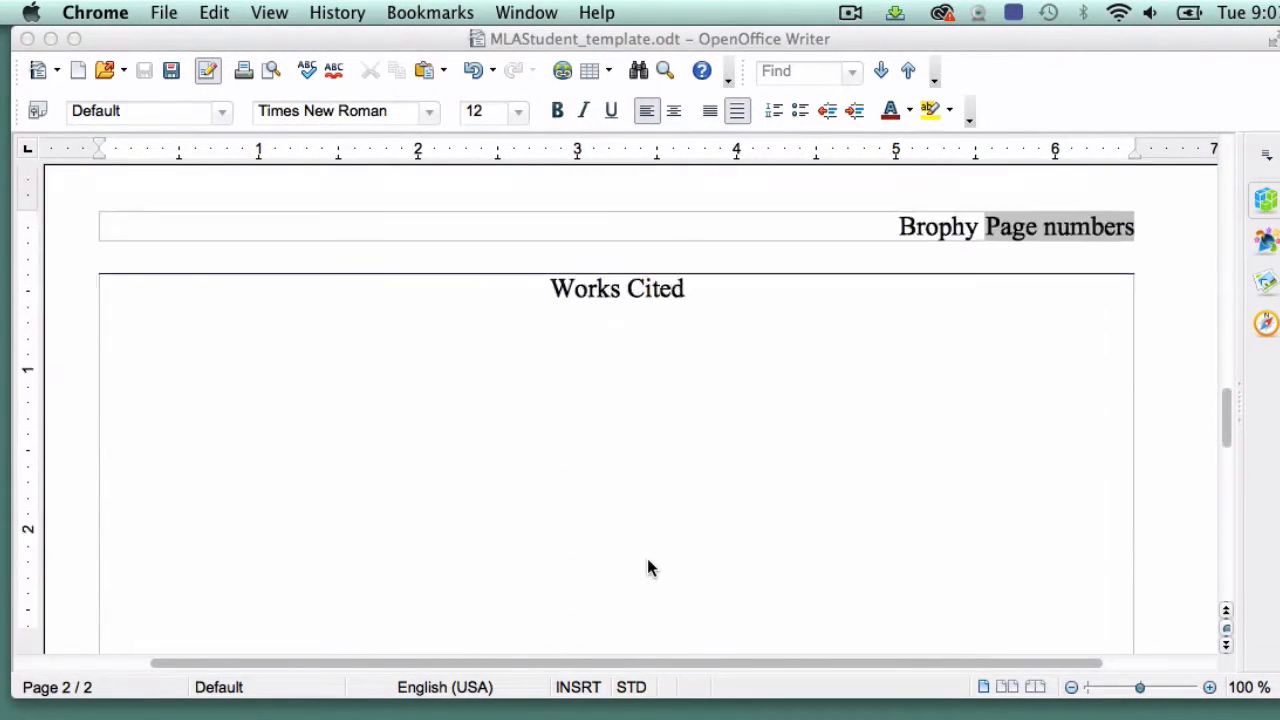
pyautogui.scroll(2, 647, 568)
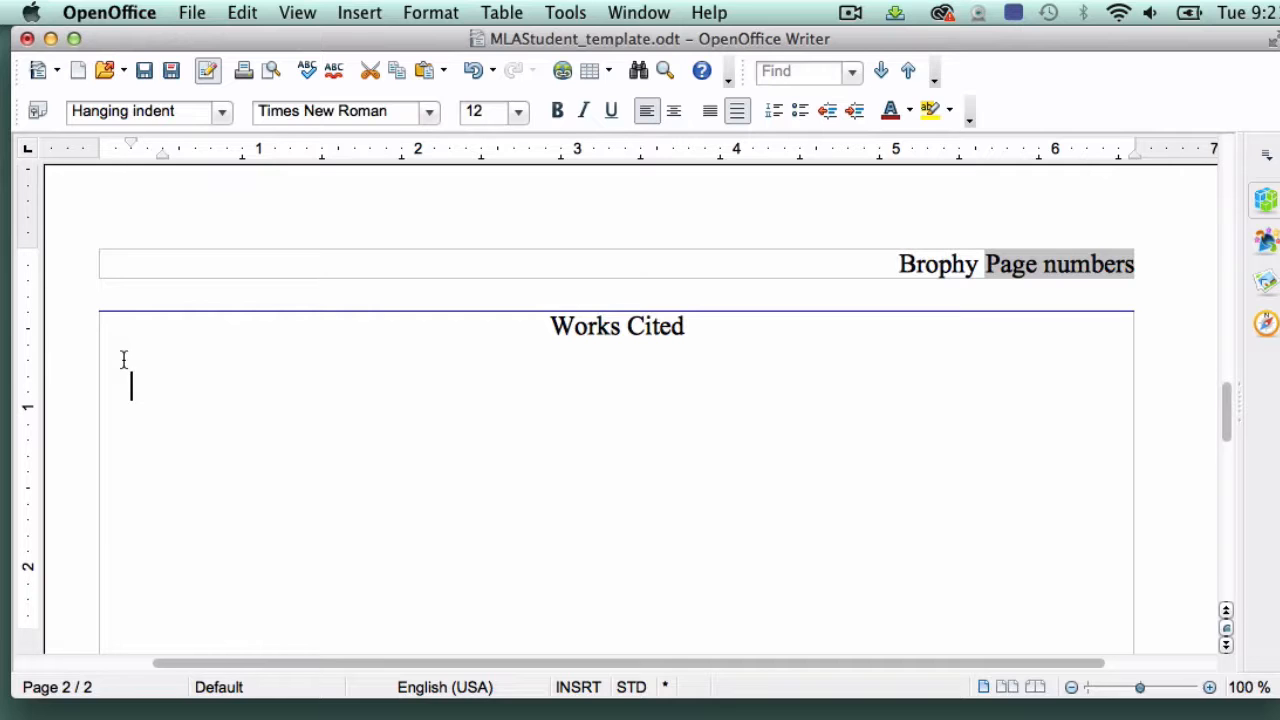
# - Start the first Works Cited entry with the book author's name and the italicized title "Laura Ingalls Wilder: A Writer's Life."
pyautogui.write('Hill, ')
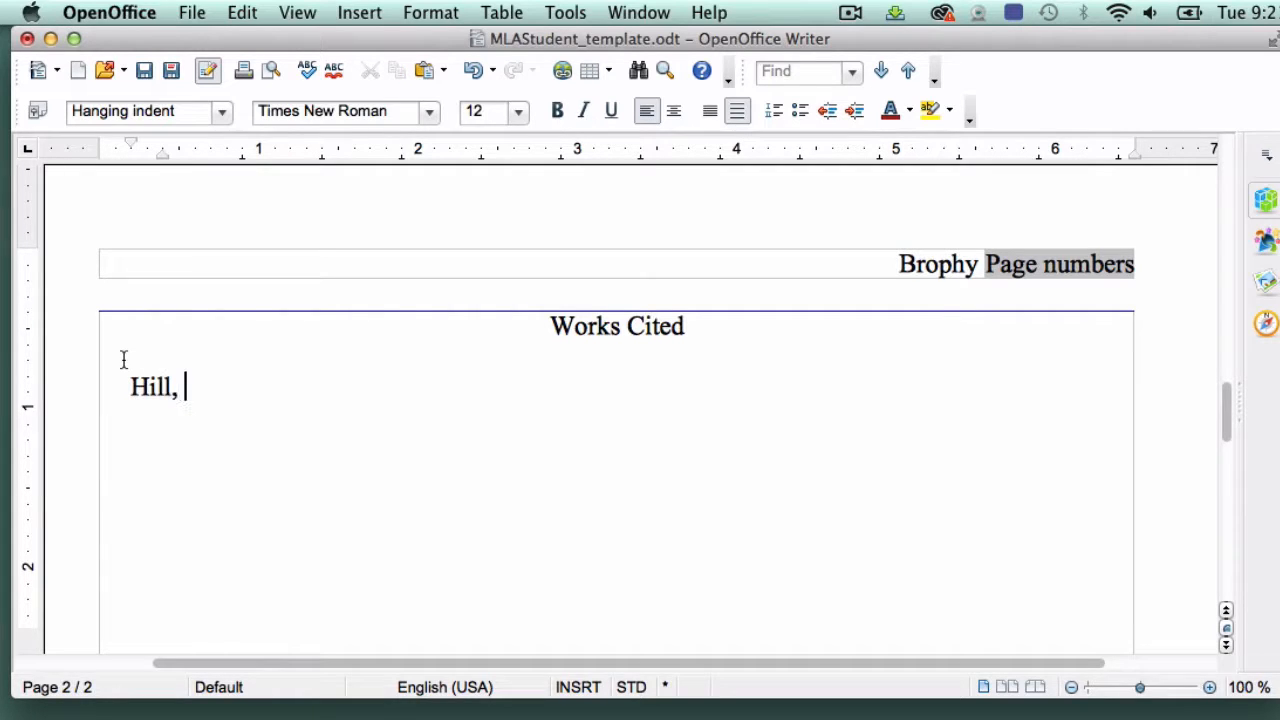
pyautogui.write('Pamela S.')
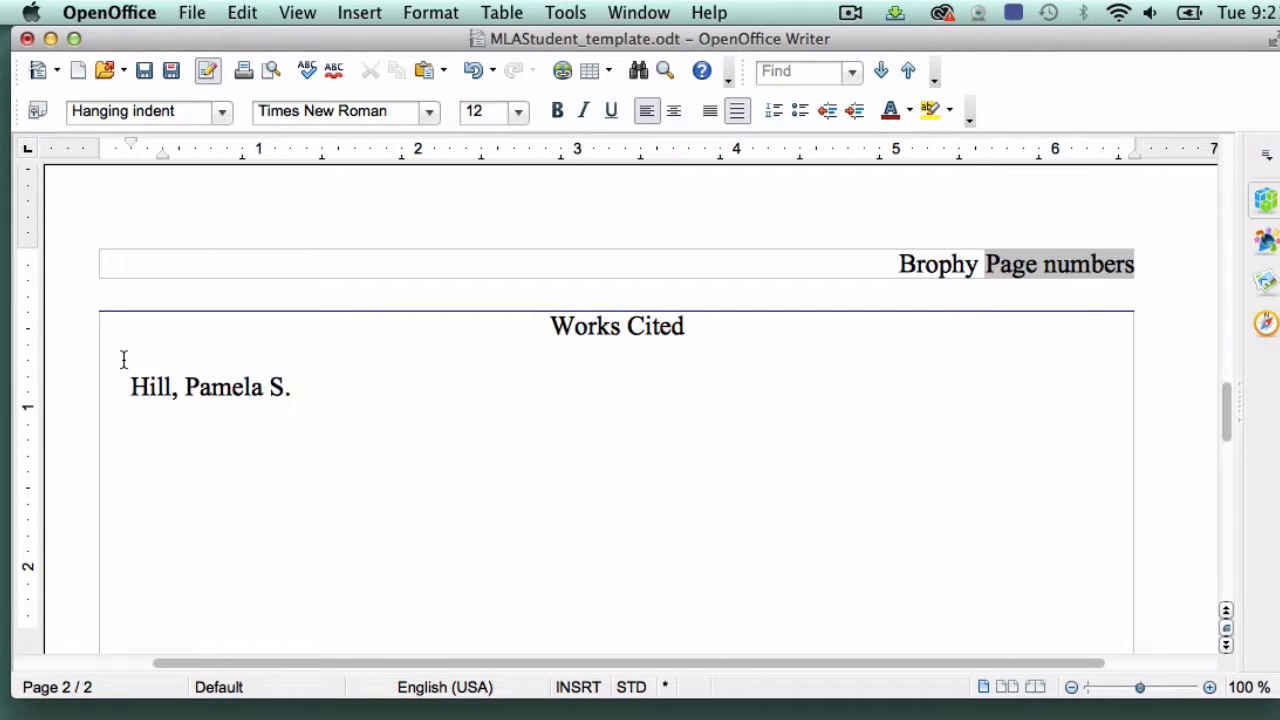
pyautogui.click(586, 110)
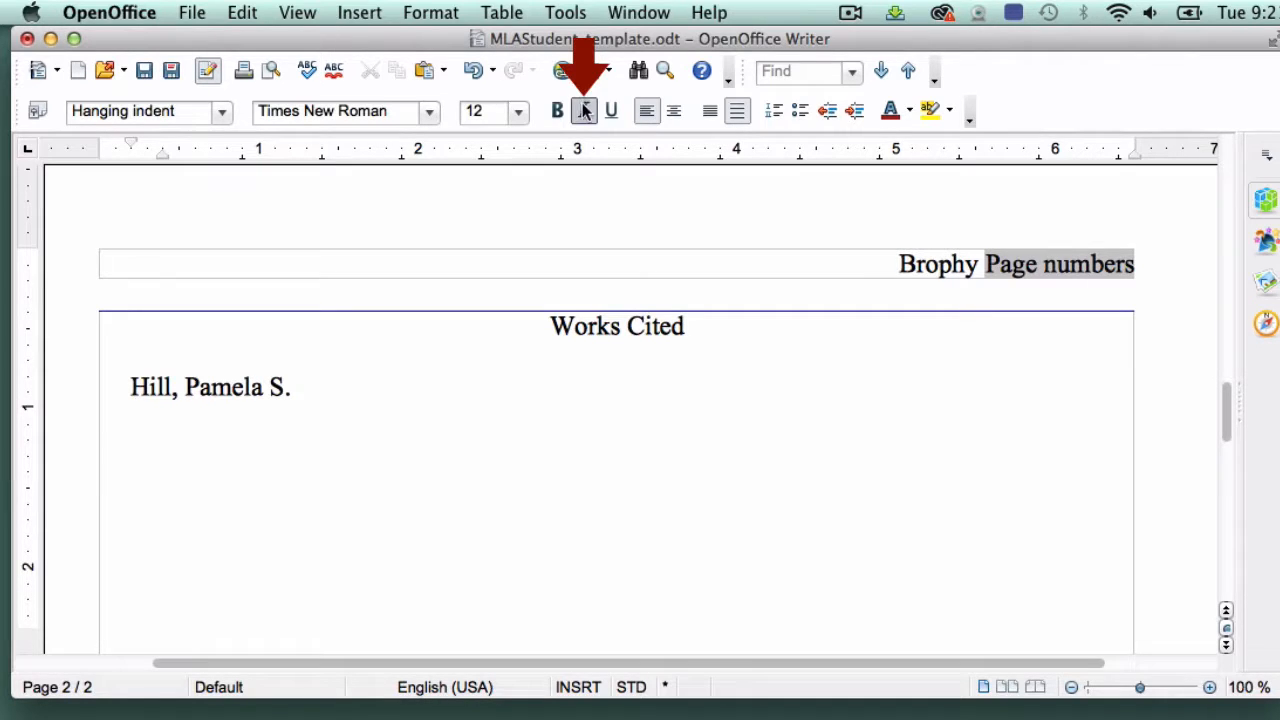
pyautogui.write('Laura')
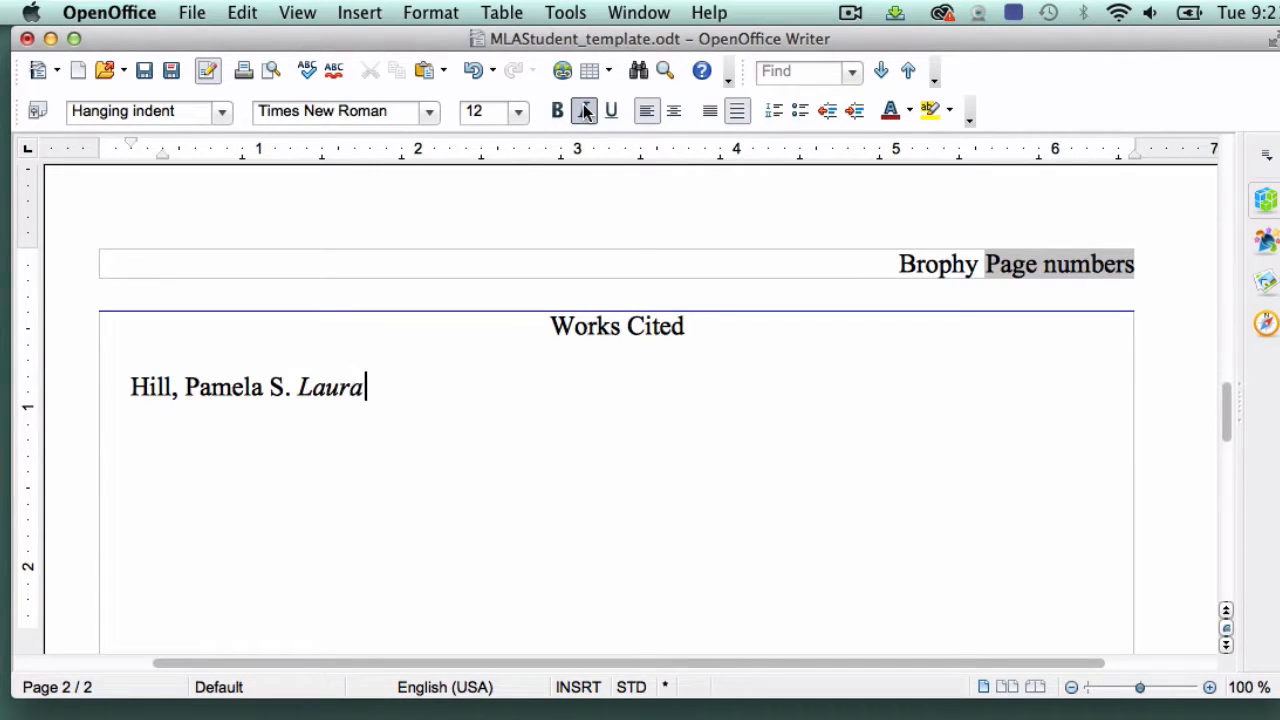
pyautogui.write(' Ingalls Wilder')
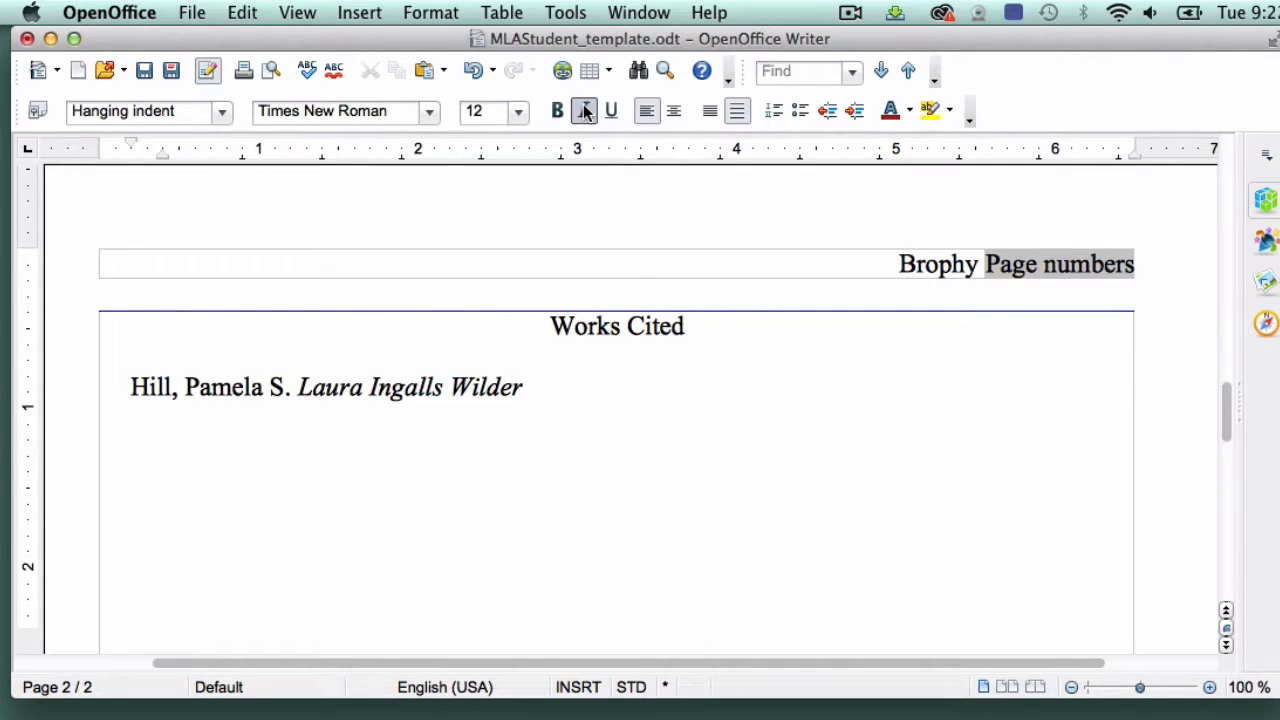
pyautogui.write(": A Writer's Life.")
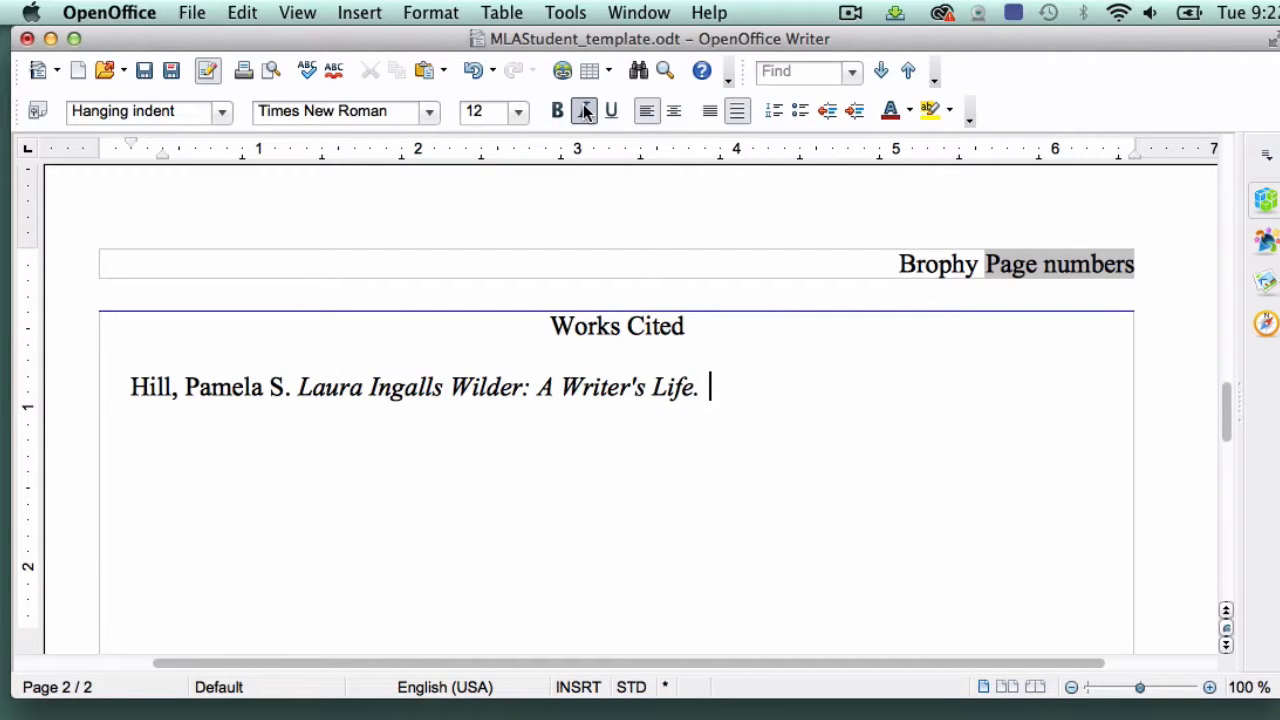
pyautogui.click(586, 111)
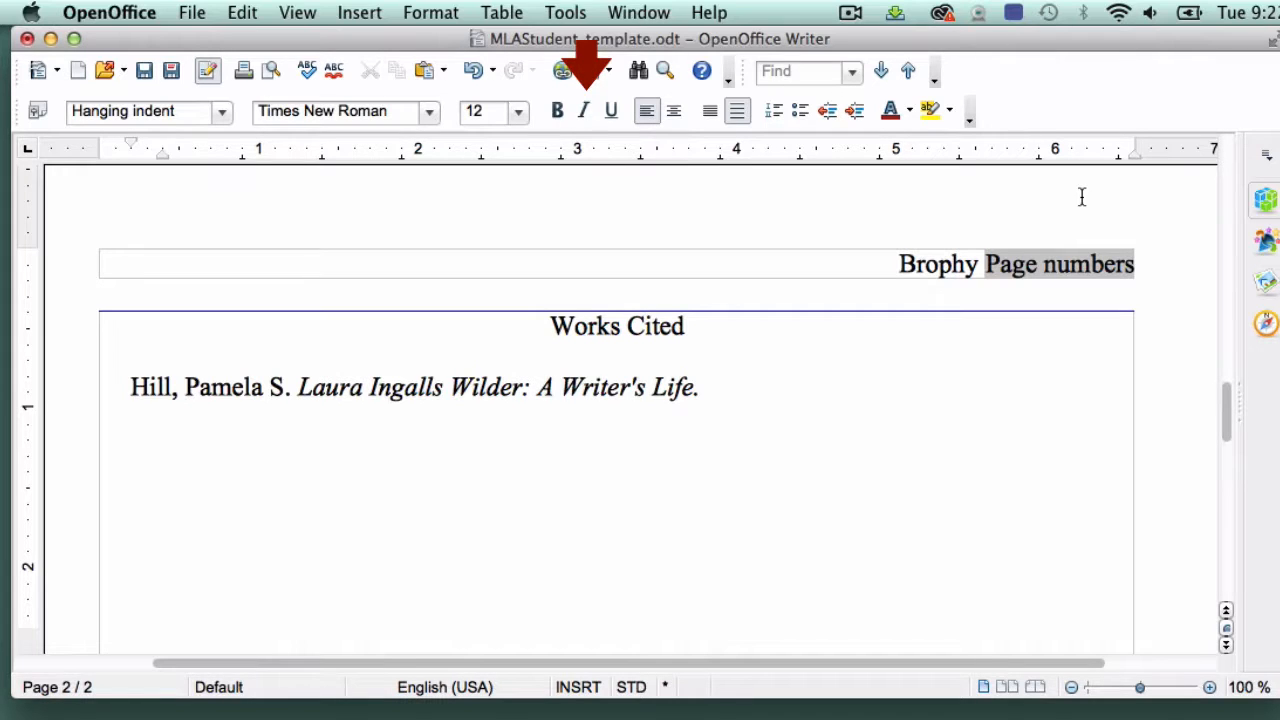
# - Complete the book entry in non-italic text with "Pierre: South Dakota State Historical Society Press, 2007. Print."
pyautogui.write('Pi')
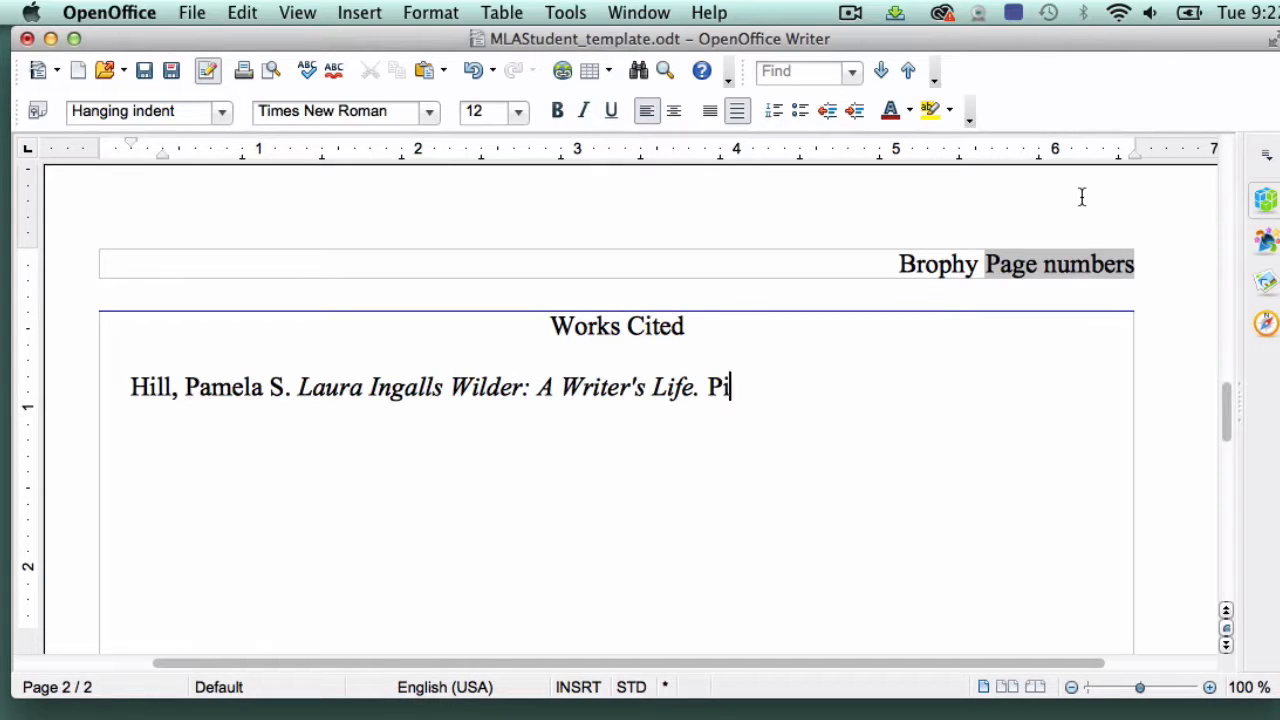
pyautogui.write('erre: South D')
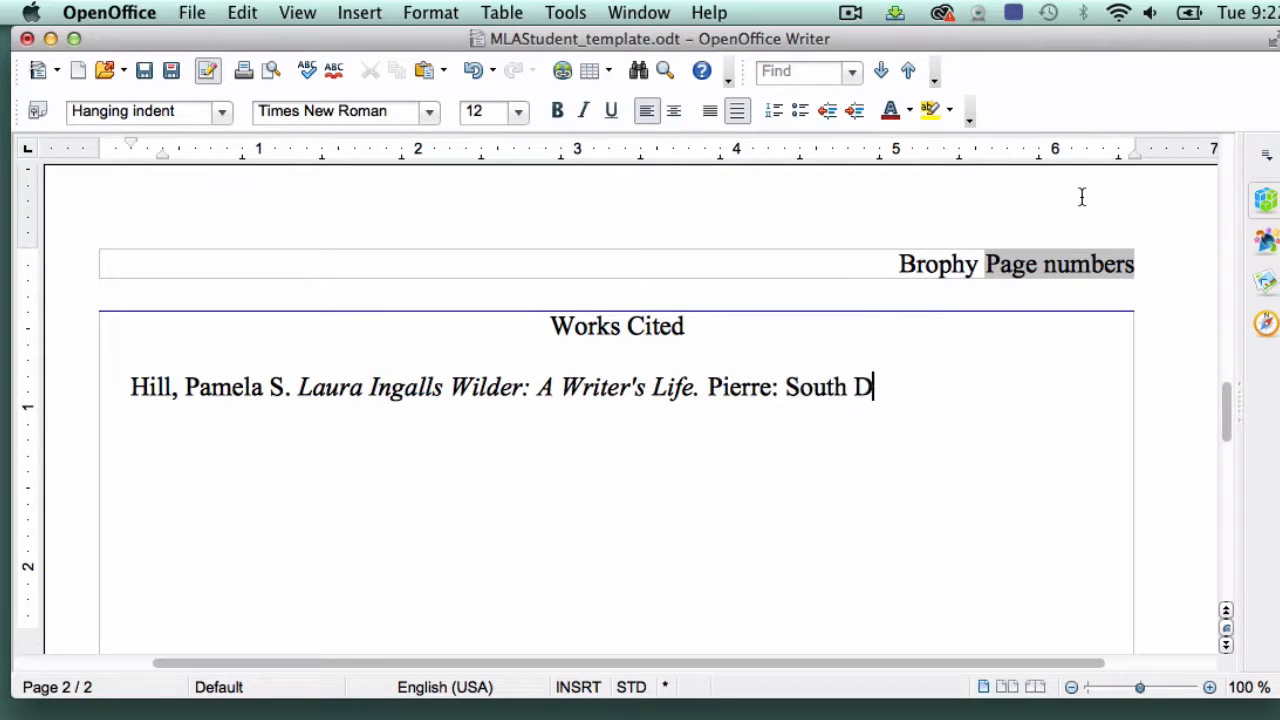
pyautogui.write('akota Sta')
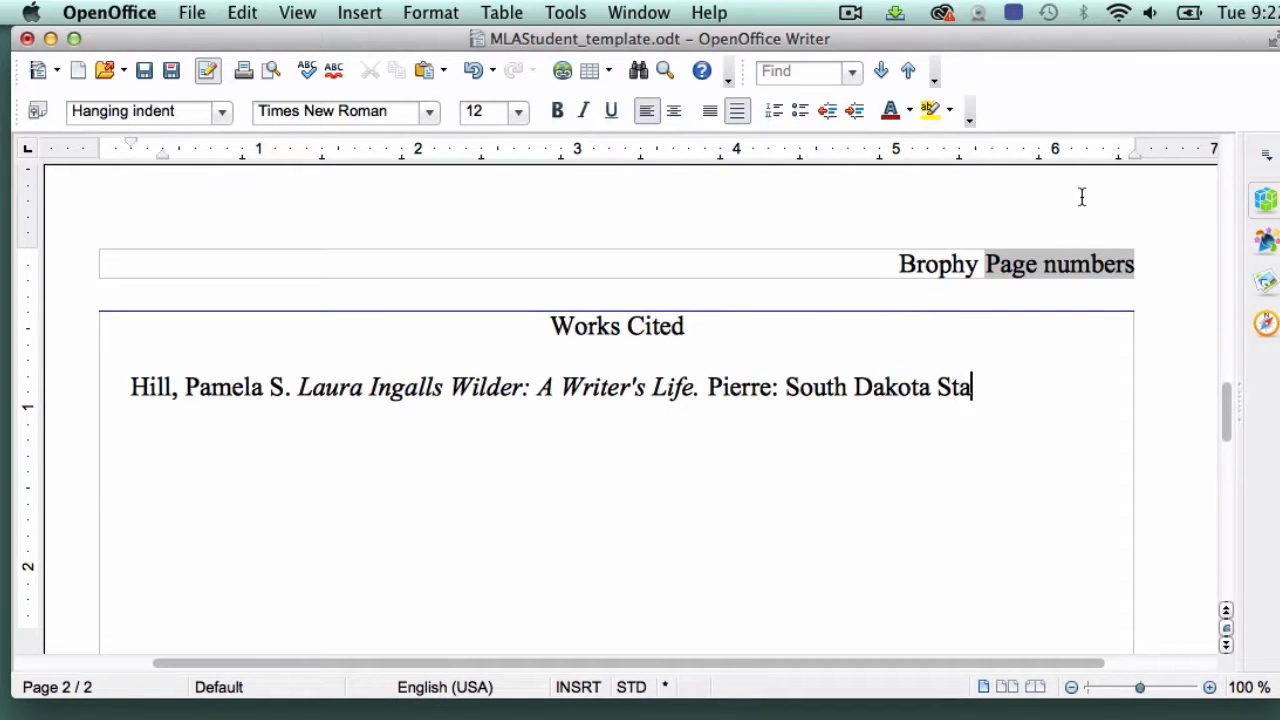
pyautogui.write('te His')
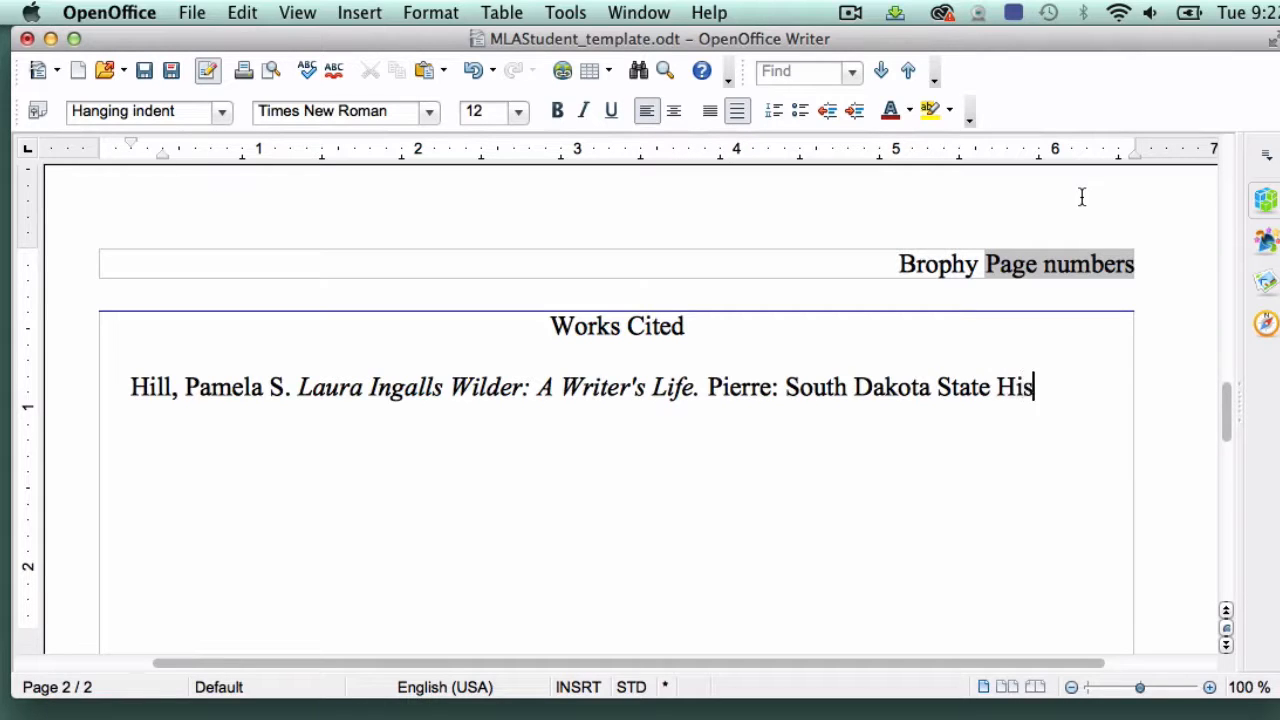
pyautogui.write('torical ')
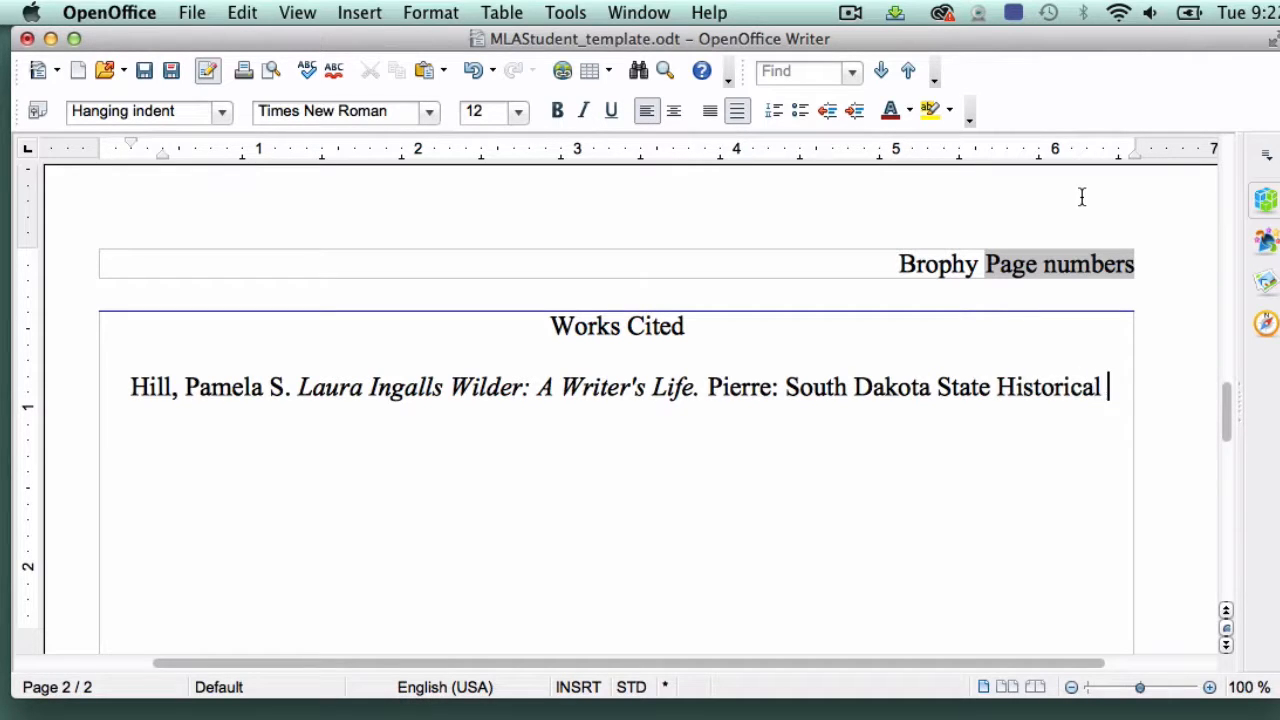
pyautogui.write('Society Pre')
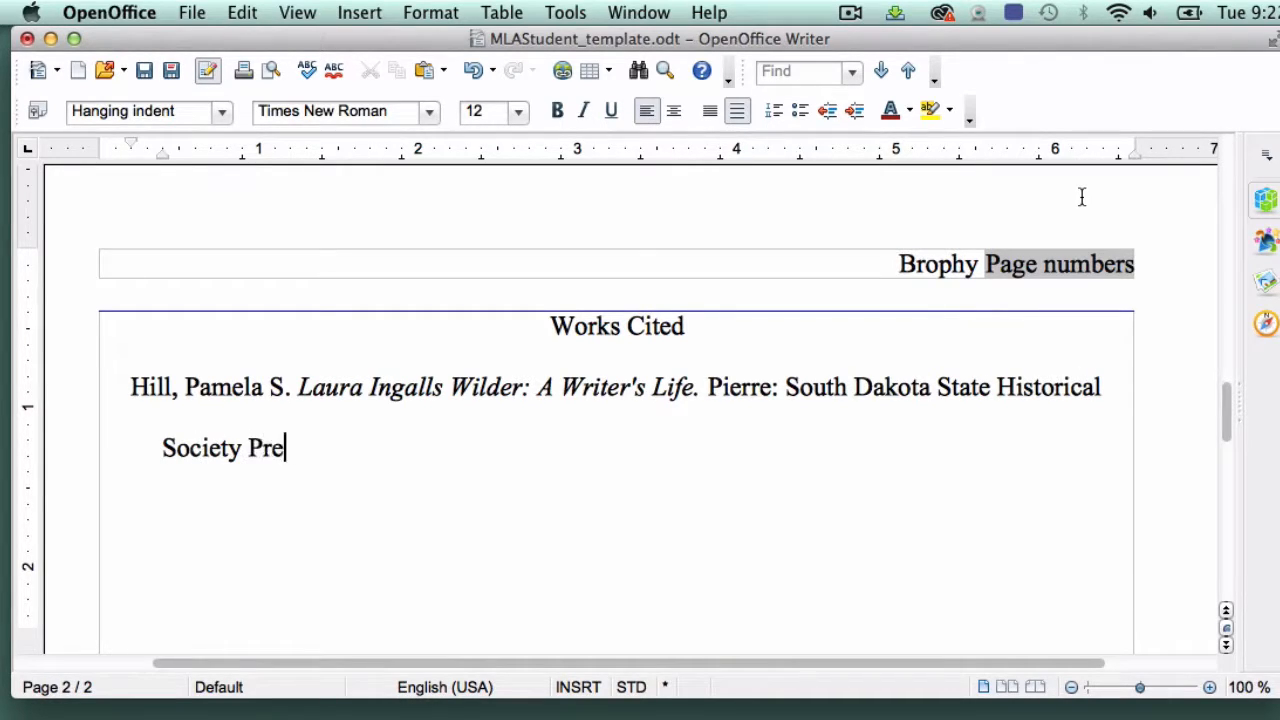
pyautogui.write('ss, 2007.')
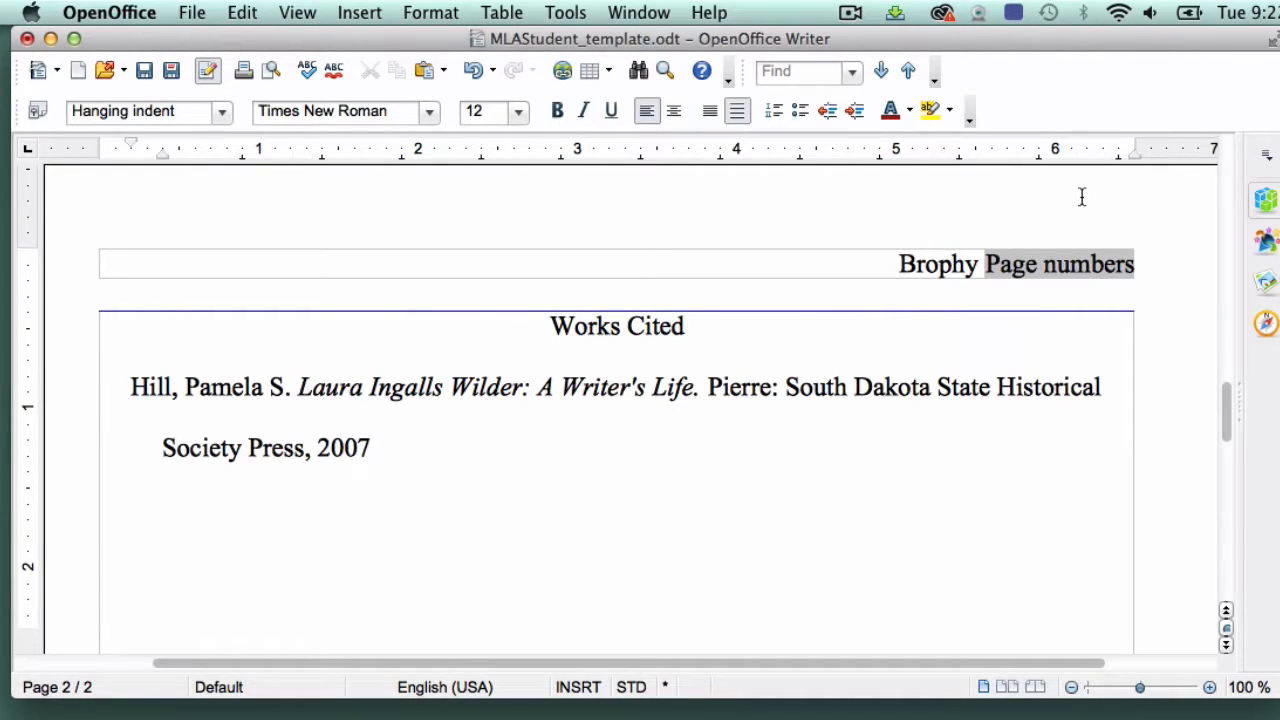
pyautogui.write(' Print.')
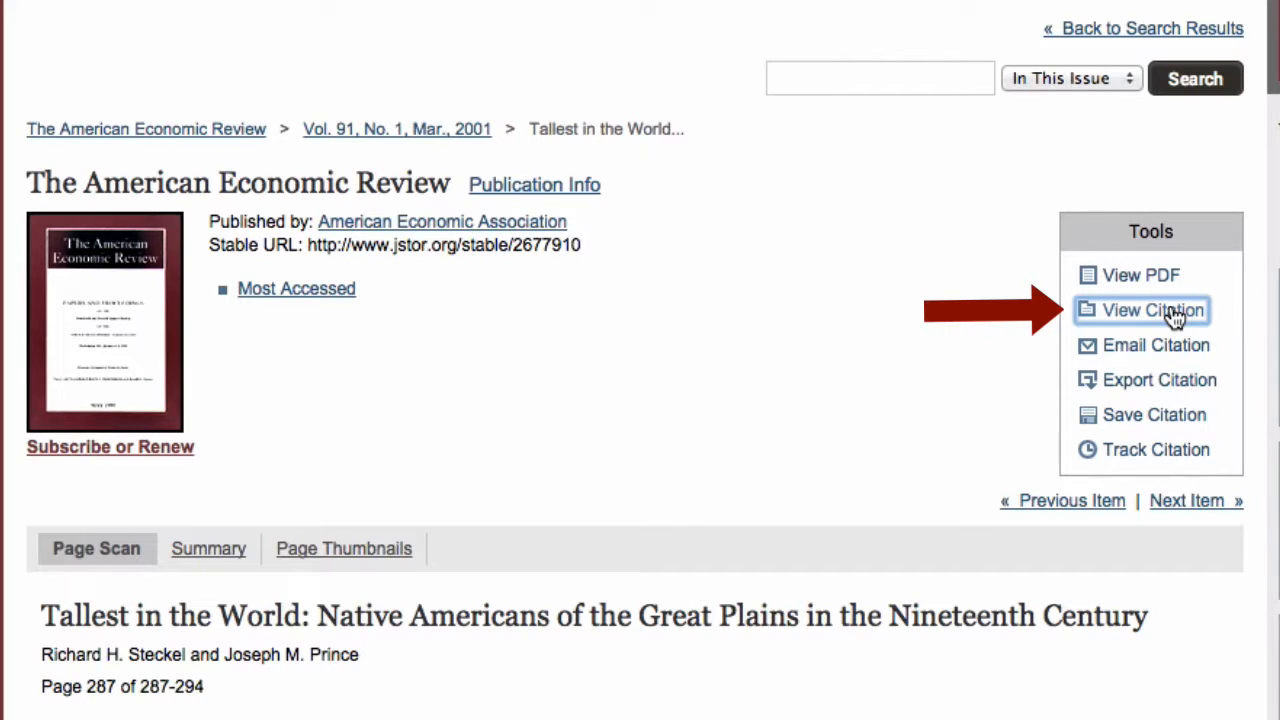
# - View the article's citation on JSTOR and start the second Works Cited entry in Writer with both article authors' names, surname first for the first author
pyautogui.click(1175, 314)
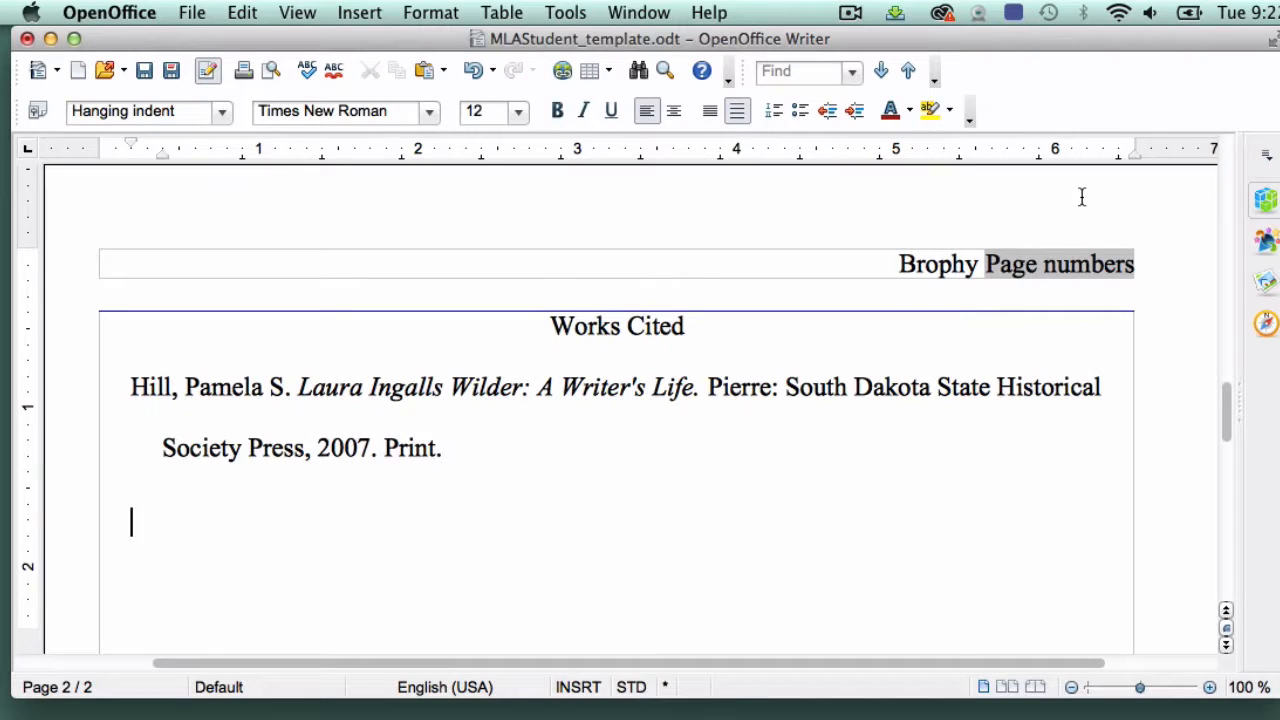
pyautogui.write('Steckel, ')
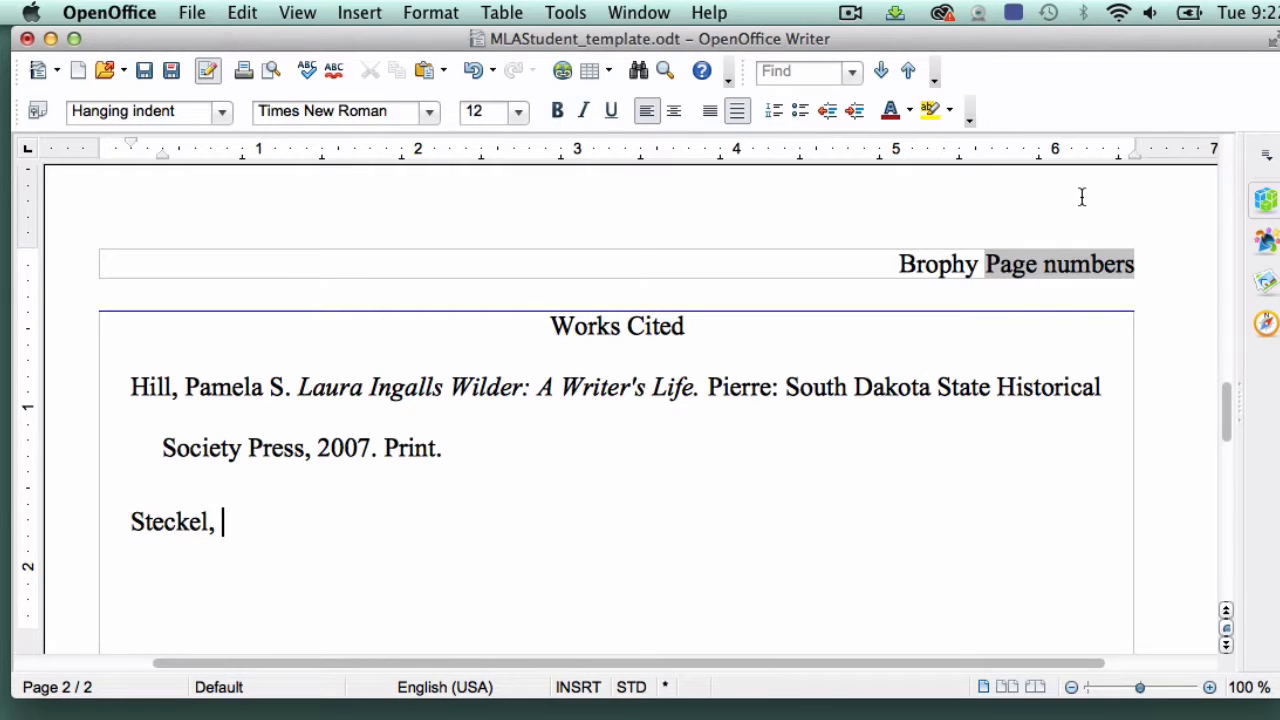
pyautogui.write('Richard ')
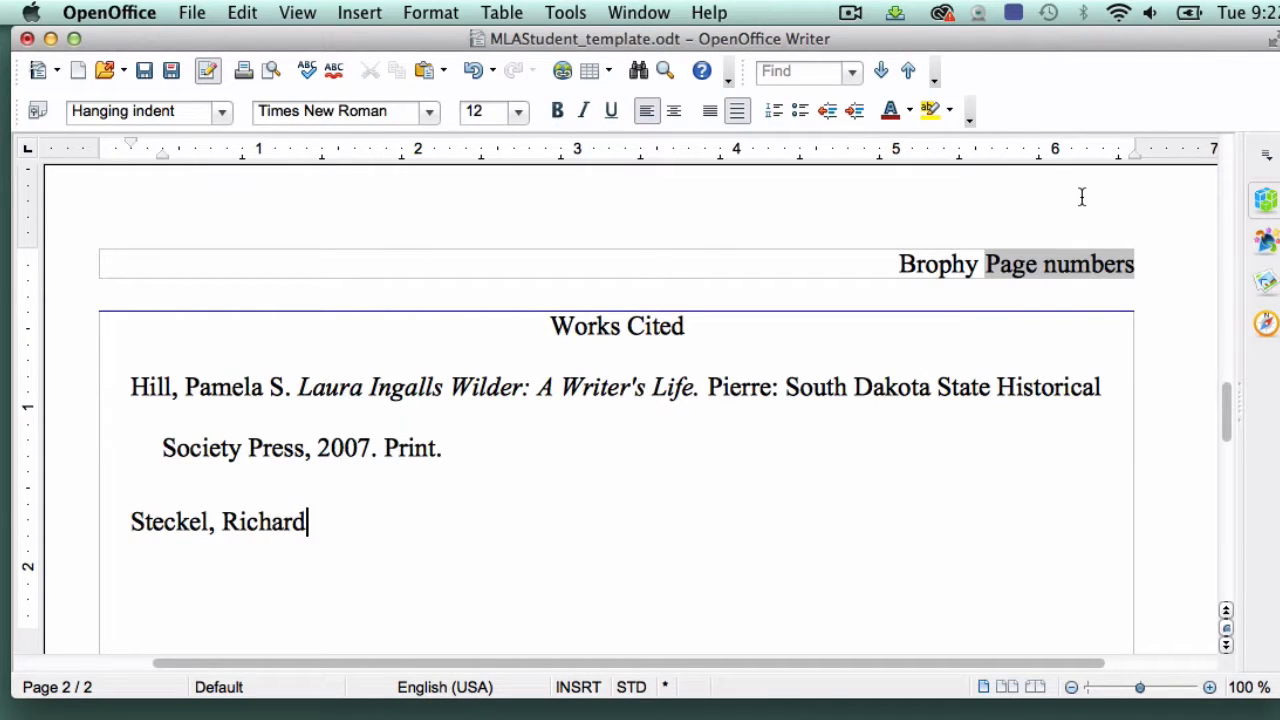
pyautogui.write('H., and ')
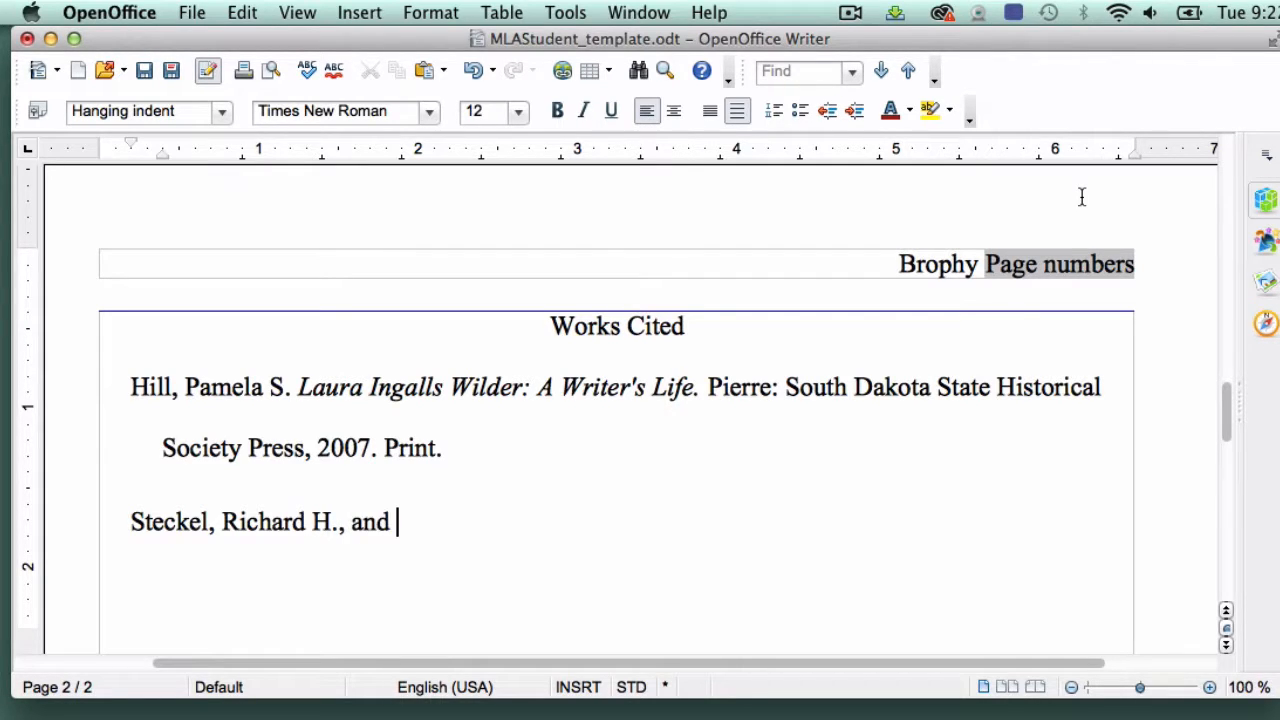
pyautogui.write('Josep')
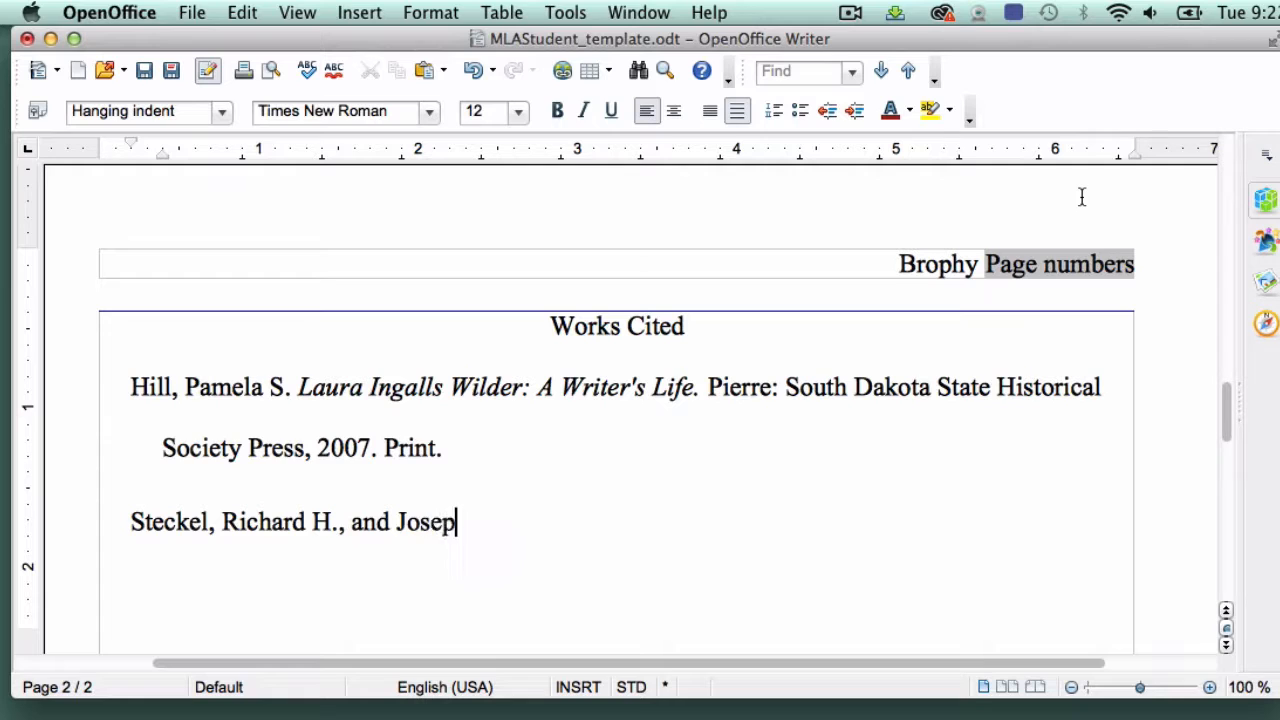
pyautogui.write('h M. Pri')
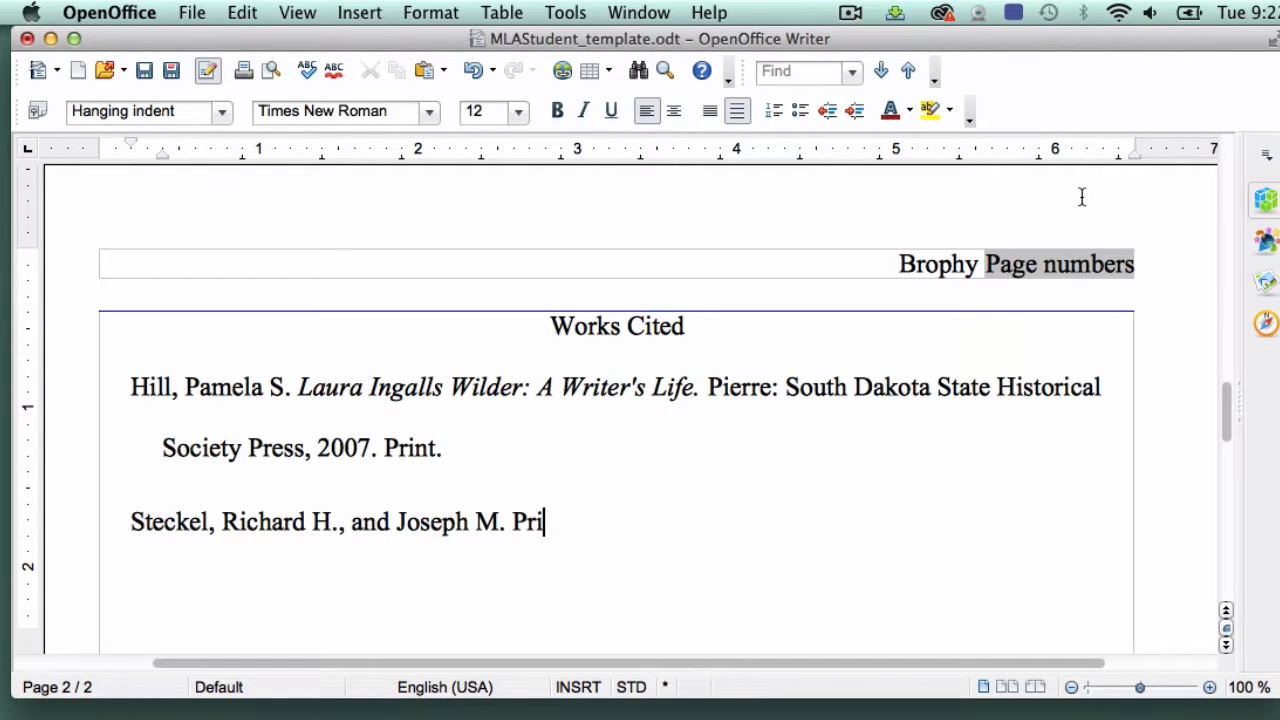
pyautogui.write('nce')
# - Add the quoted article title “Tallest in the World: Native Americans of the Great Plains in the Nineteenth Century.” after the authors' names
pyautogui.write('. "T')
pyautogui.write('allest in the Wo')
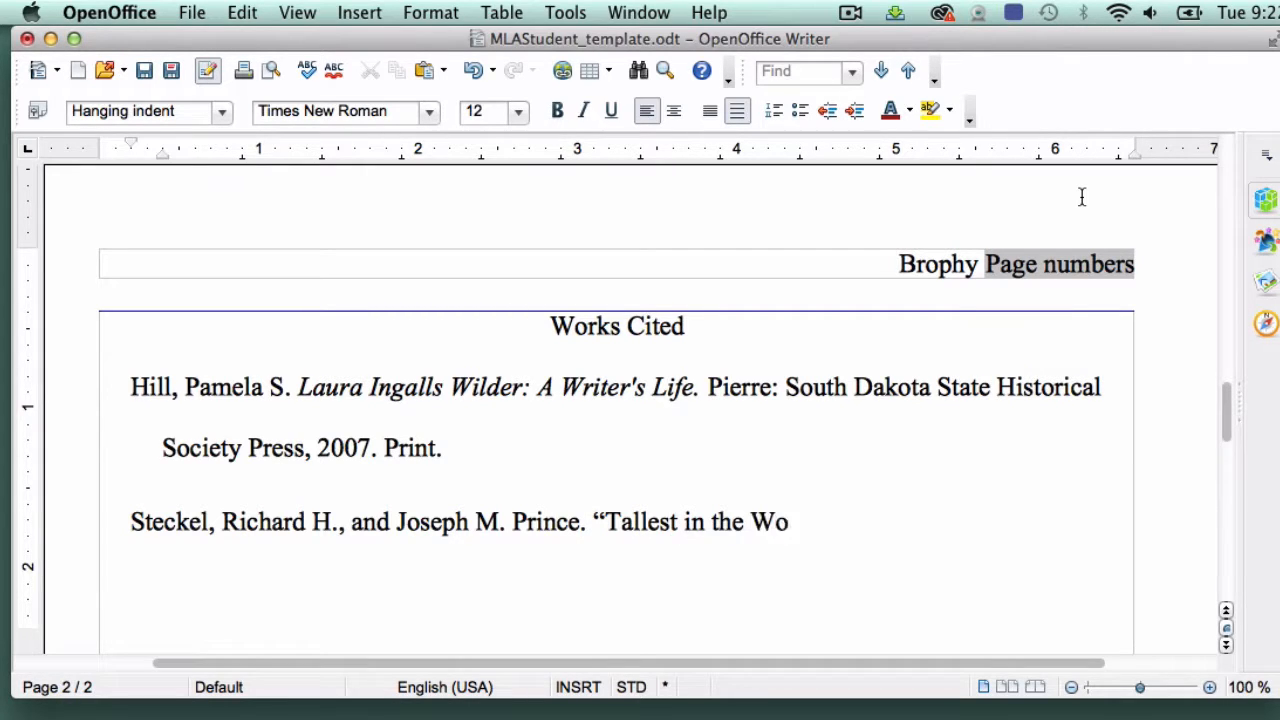
pyautogui.write('rld: Native Amer')
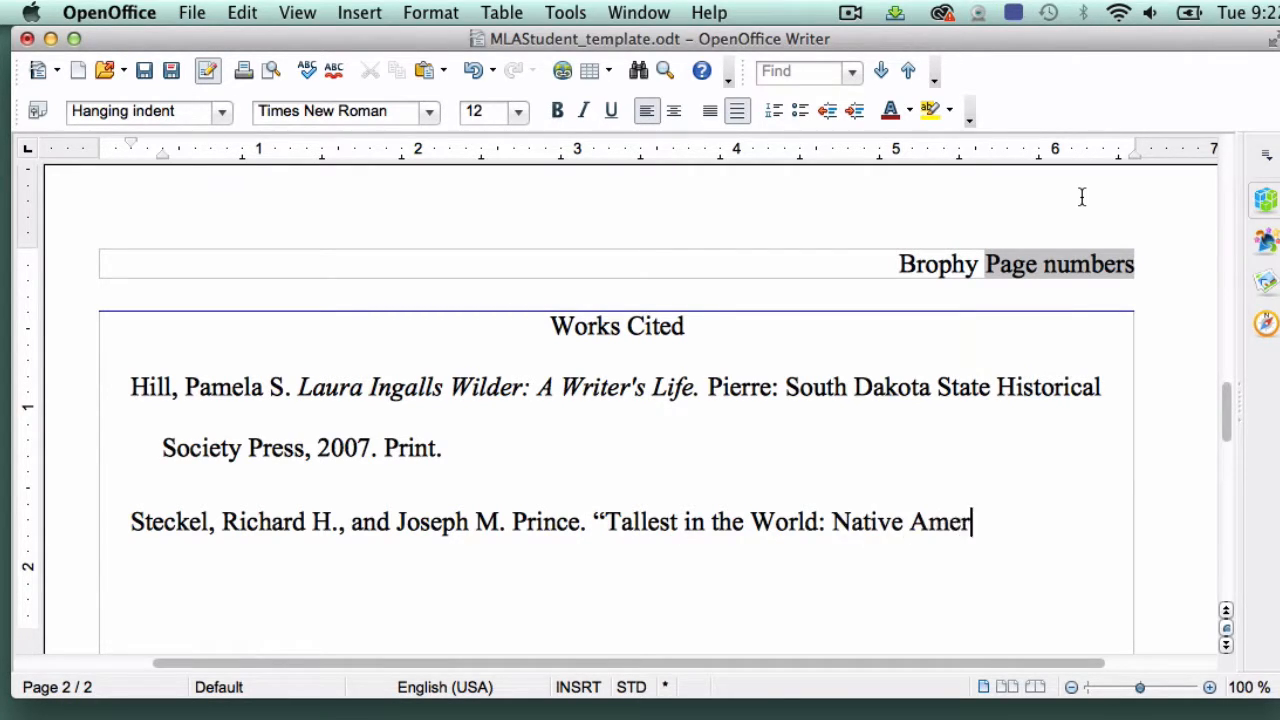
pyautogui.write('icans of the Great ')
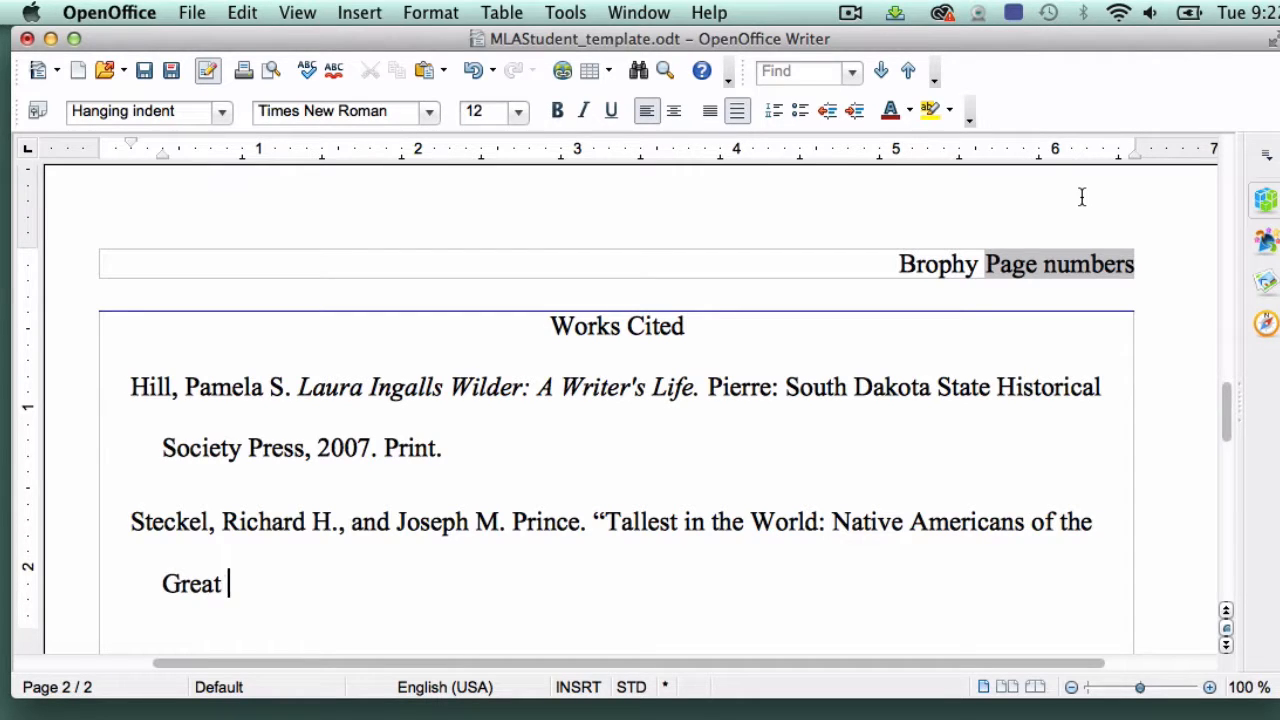
pyautogui.write('Plains in the N')
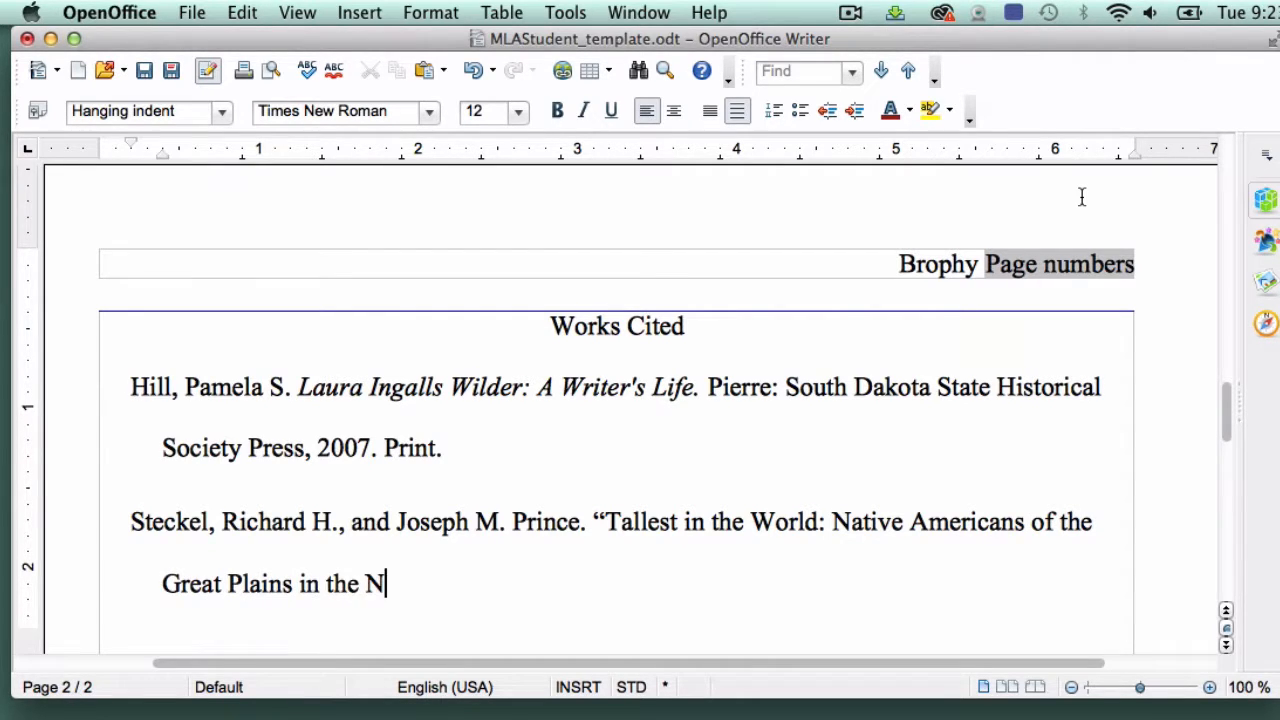
pyautogui.write('ineteenth Century')
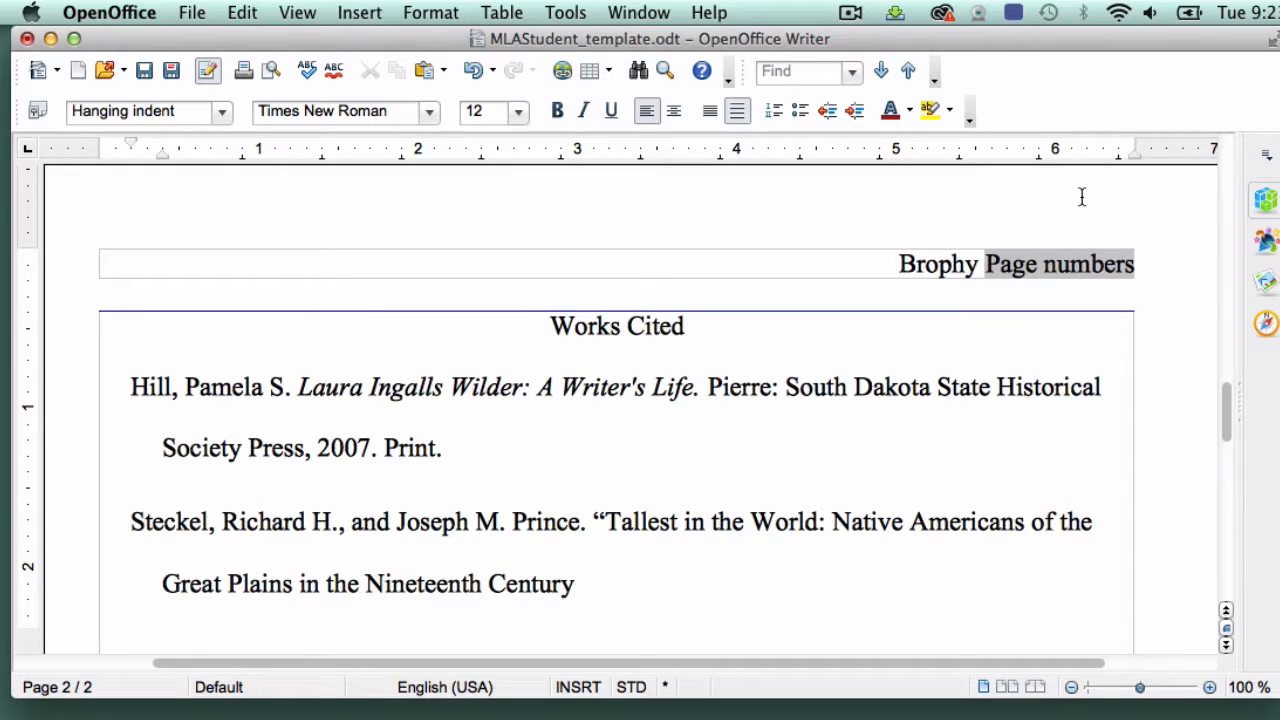
pyautogui.write('.”')
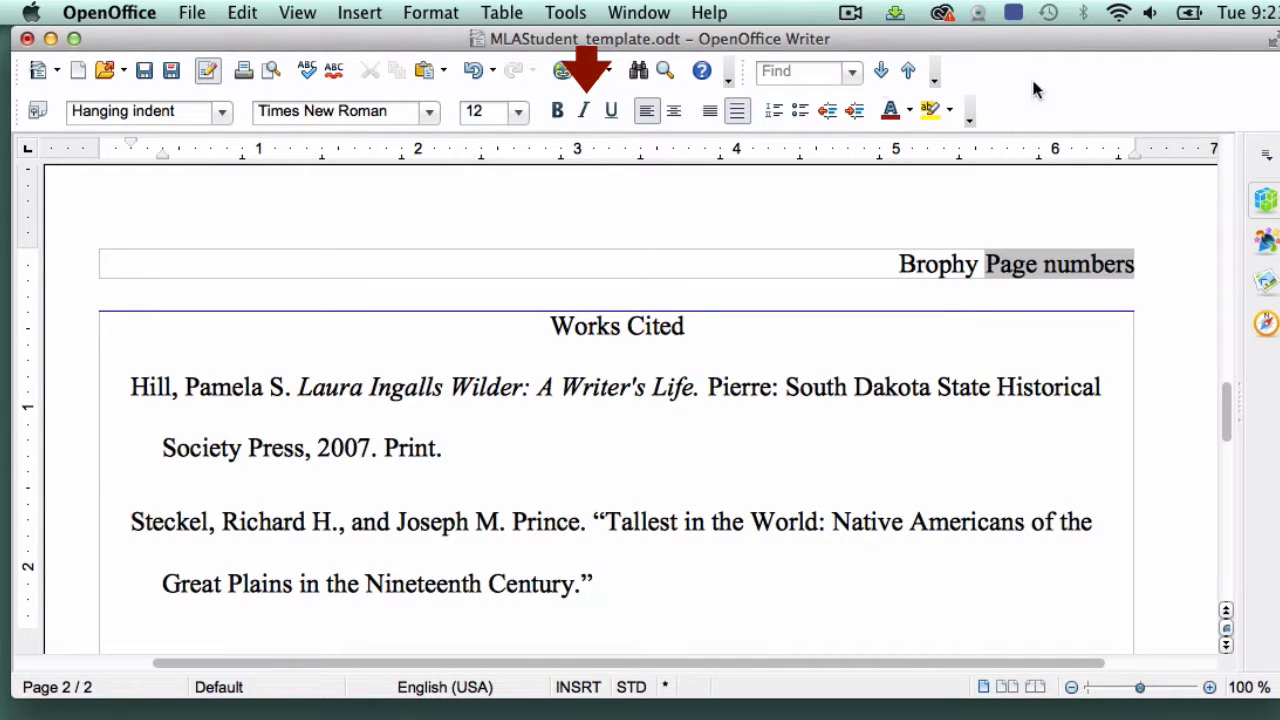
# - Add the journal title "The American Economic Review," in italics after the article title
pyautogui.click(588, 110)
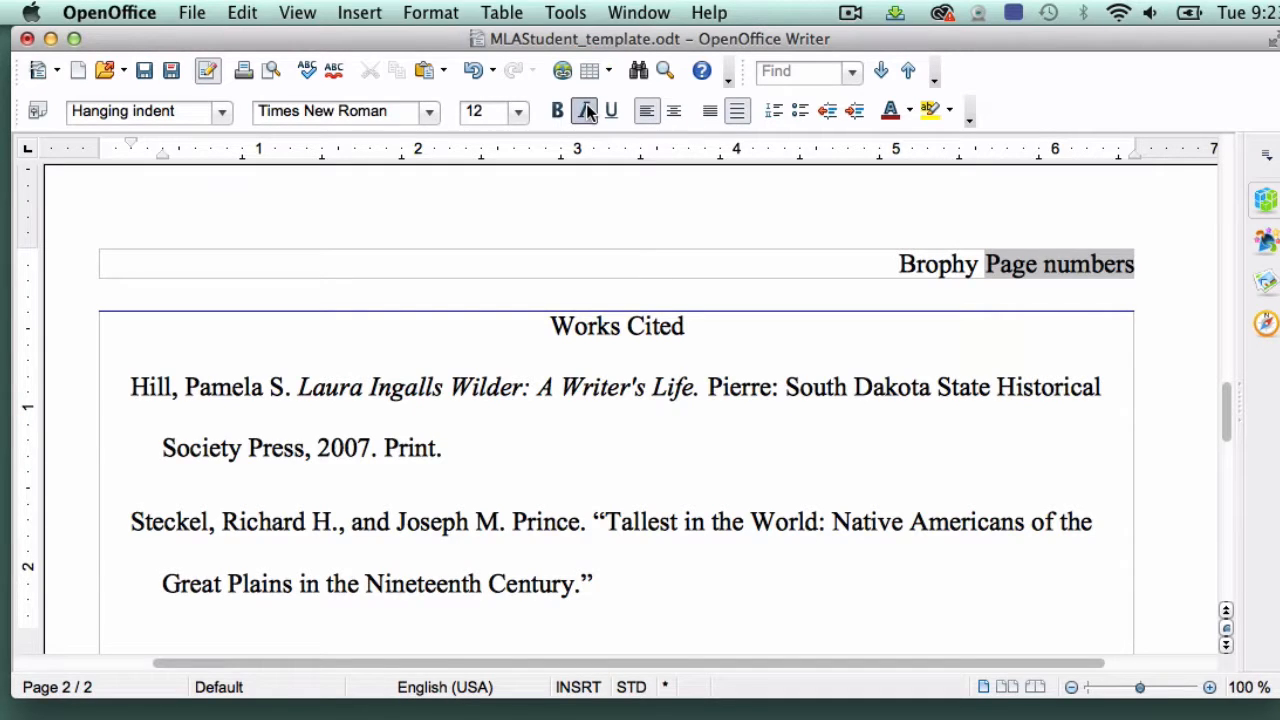
pyautogui.write('The American')
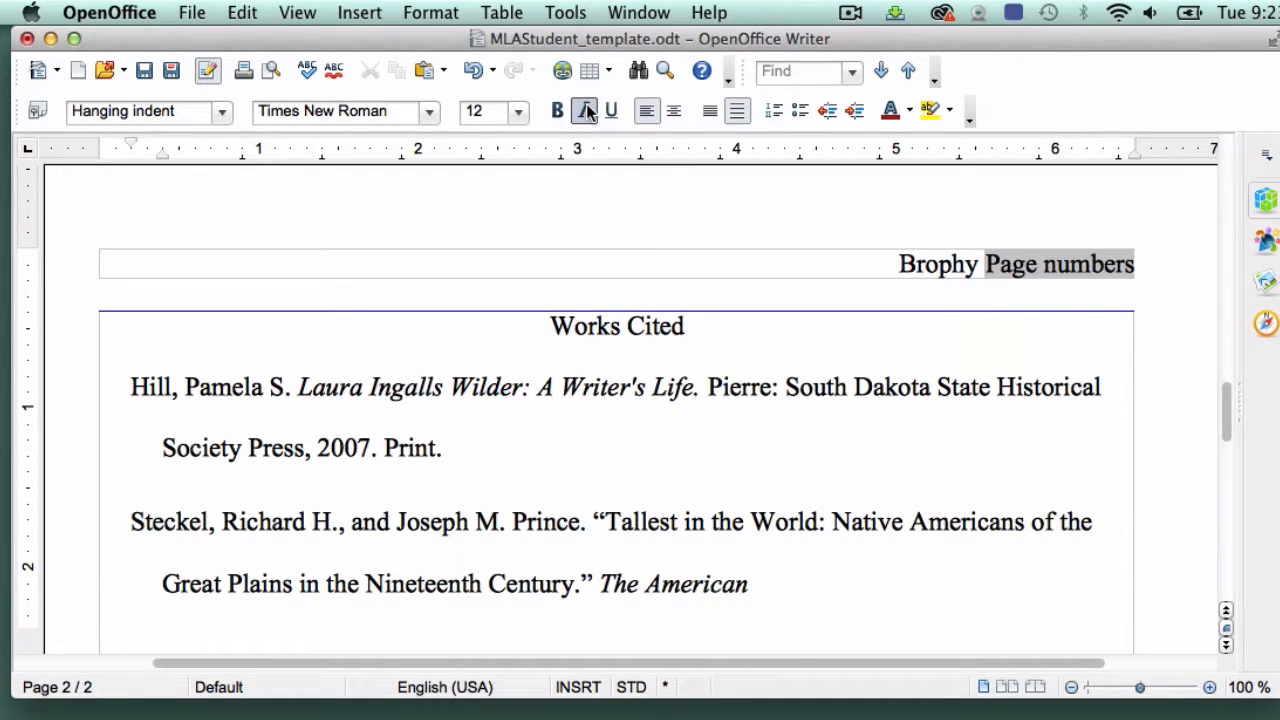
pyautogui.write(' Economic Review')
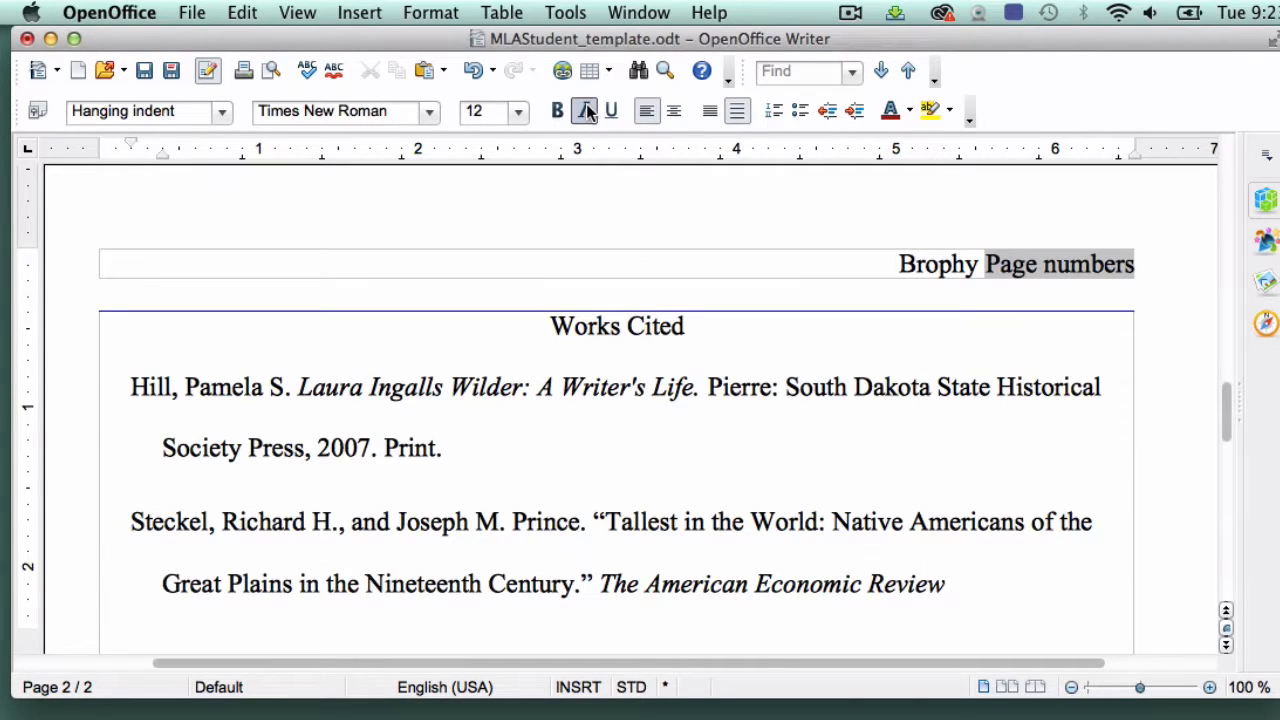
pyautogui.write(',')
# - Continue the journal entry in non-italic text with the volume, issue, year and pages "91.1 (2001): 287-294."
pyautogui.click(585, 111)
pyautogui.write('91')
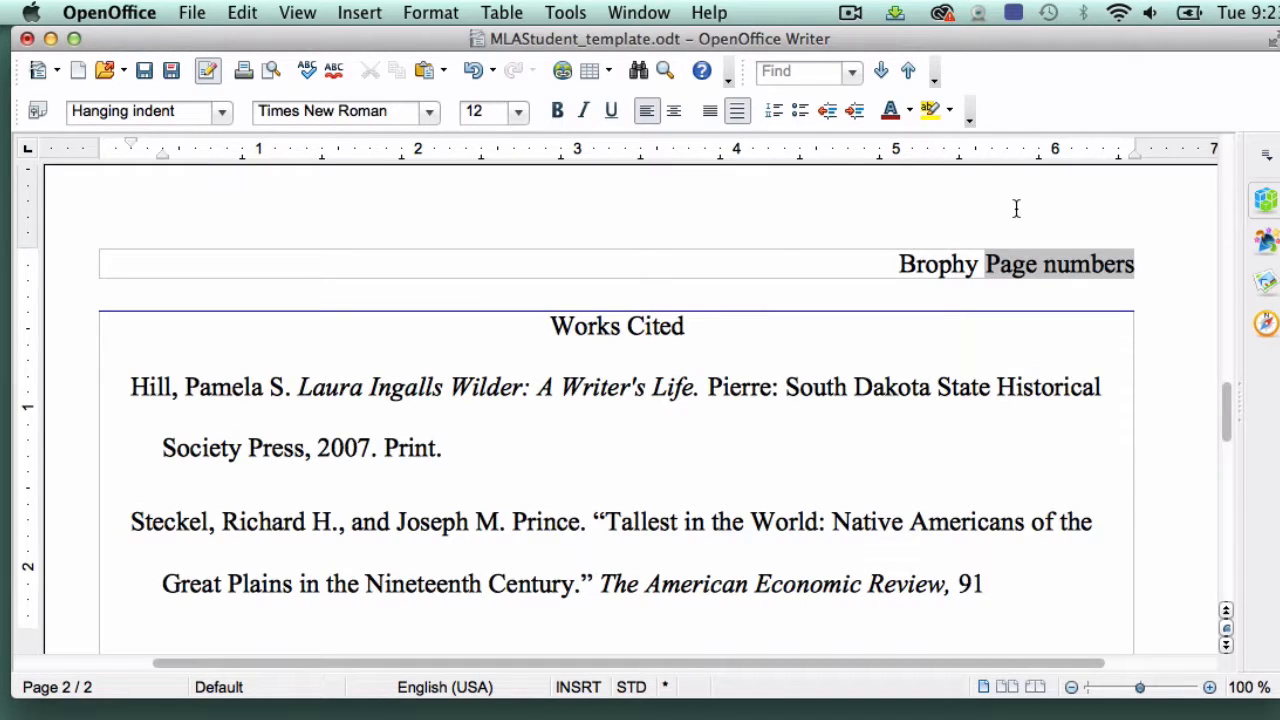
pyautogui.write('.1 (2001')
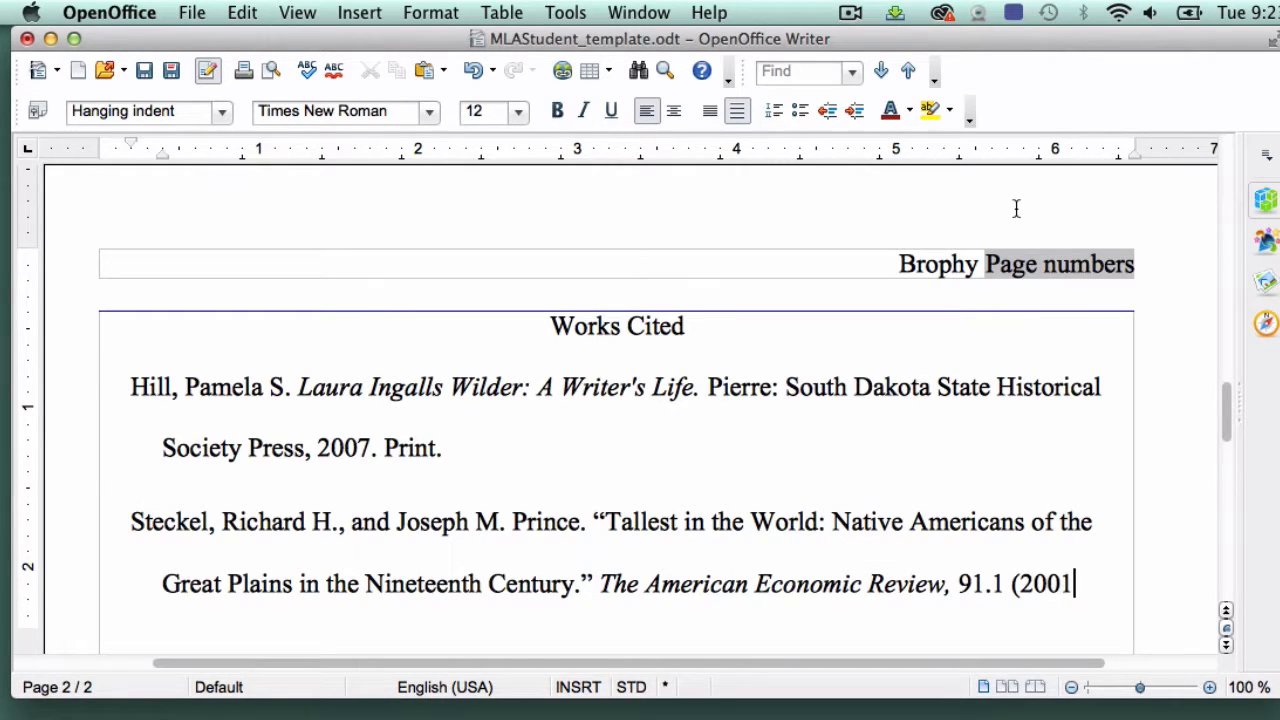
pyautogui.write(')')
pyautogui.write(': 287')
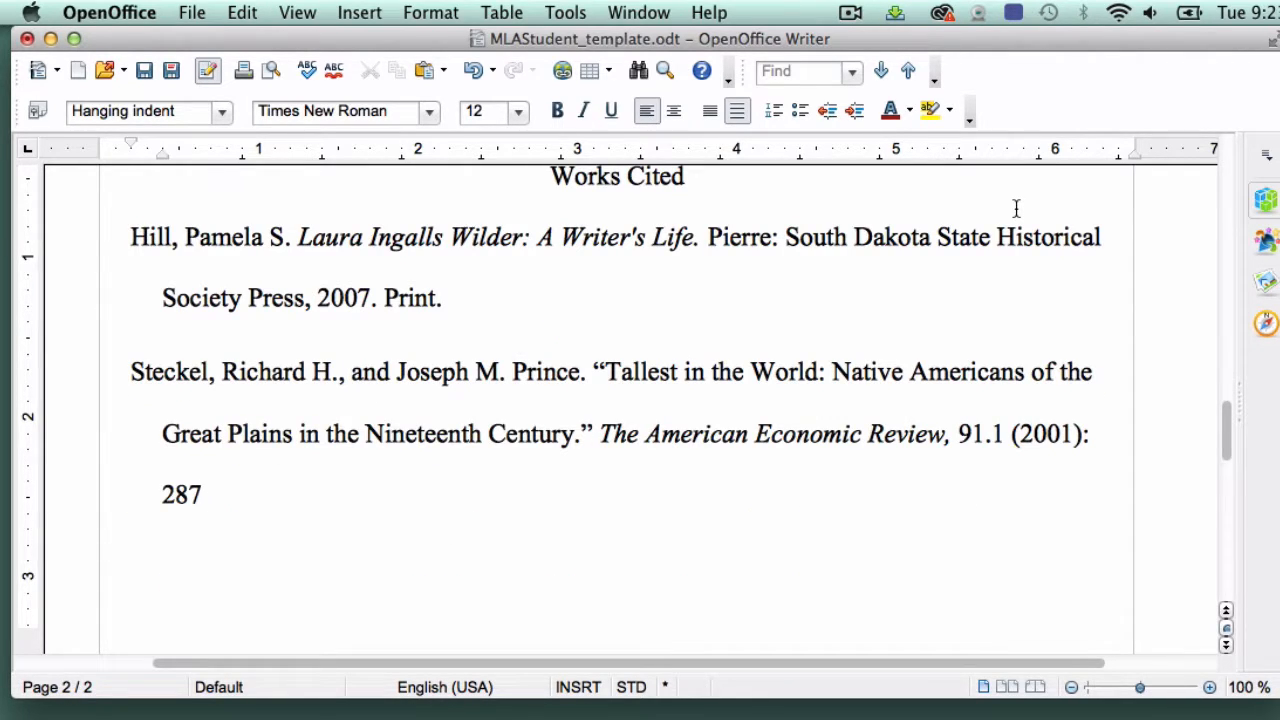
pyautogui.write('-294.')
# - Add the database name "JSTOR." in italics, followed by the medium "Web." in non-italic text
pyautogui.write('JSTOR')
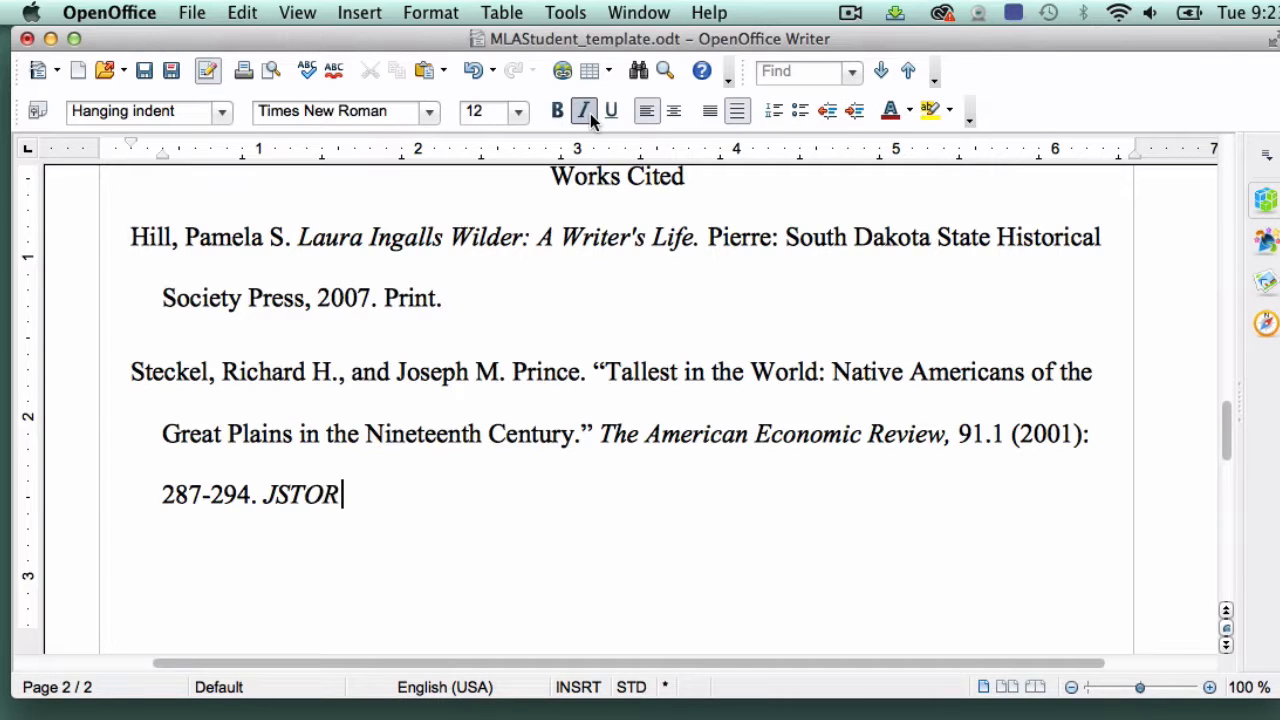
pyautogui.write('.')
pyautogui.click(588, 117)
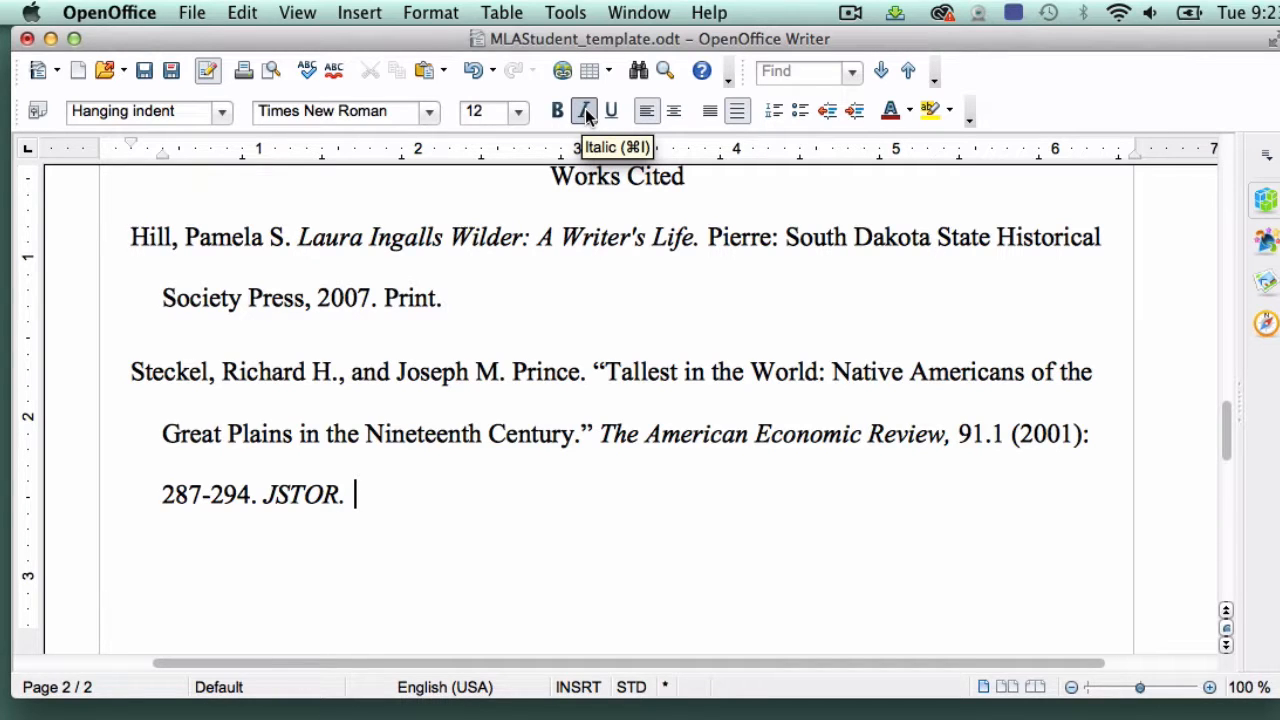
pyautogui.write('Web.')
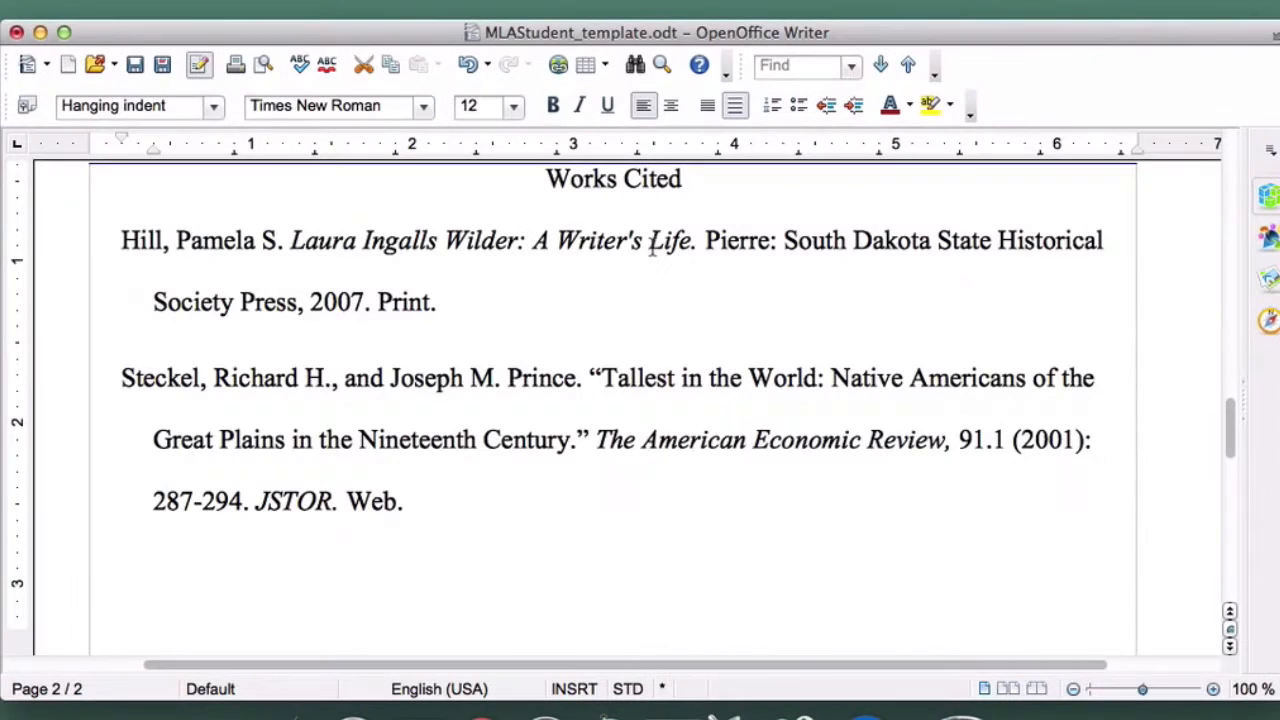
pyautogui.write('<http')
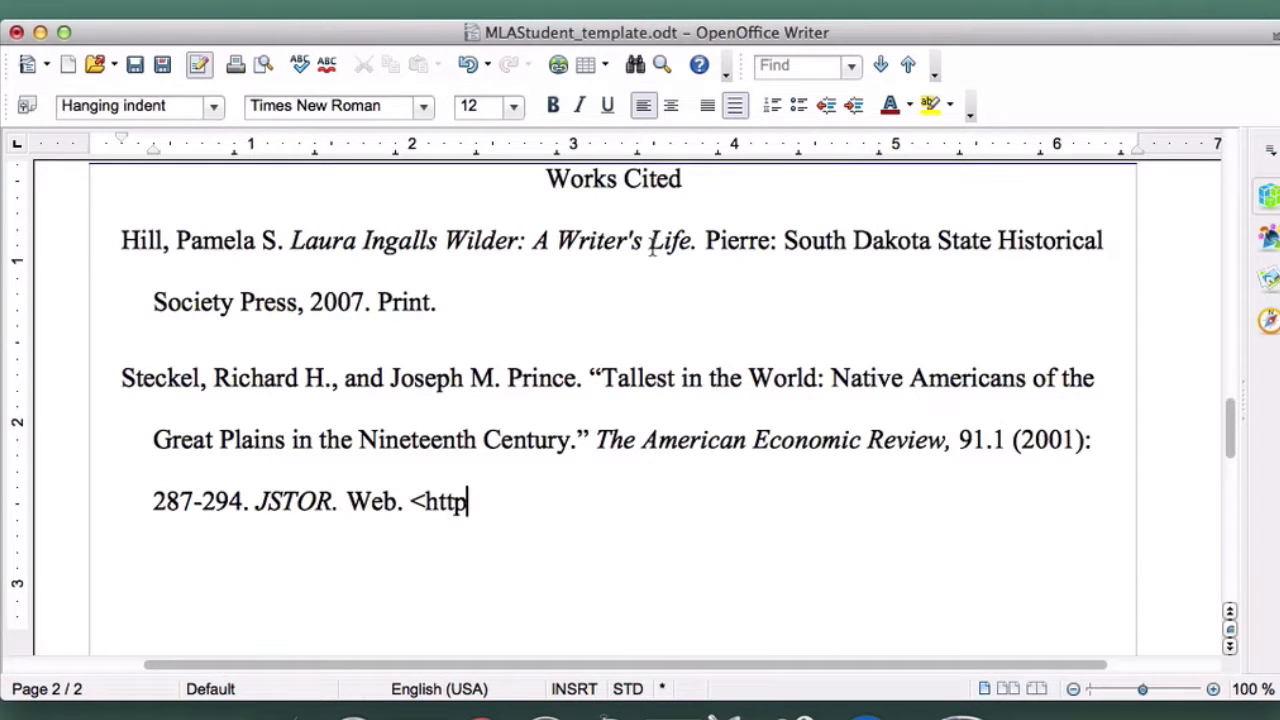
pyautogui.write('://www.jstor.o')
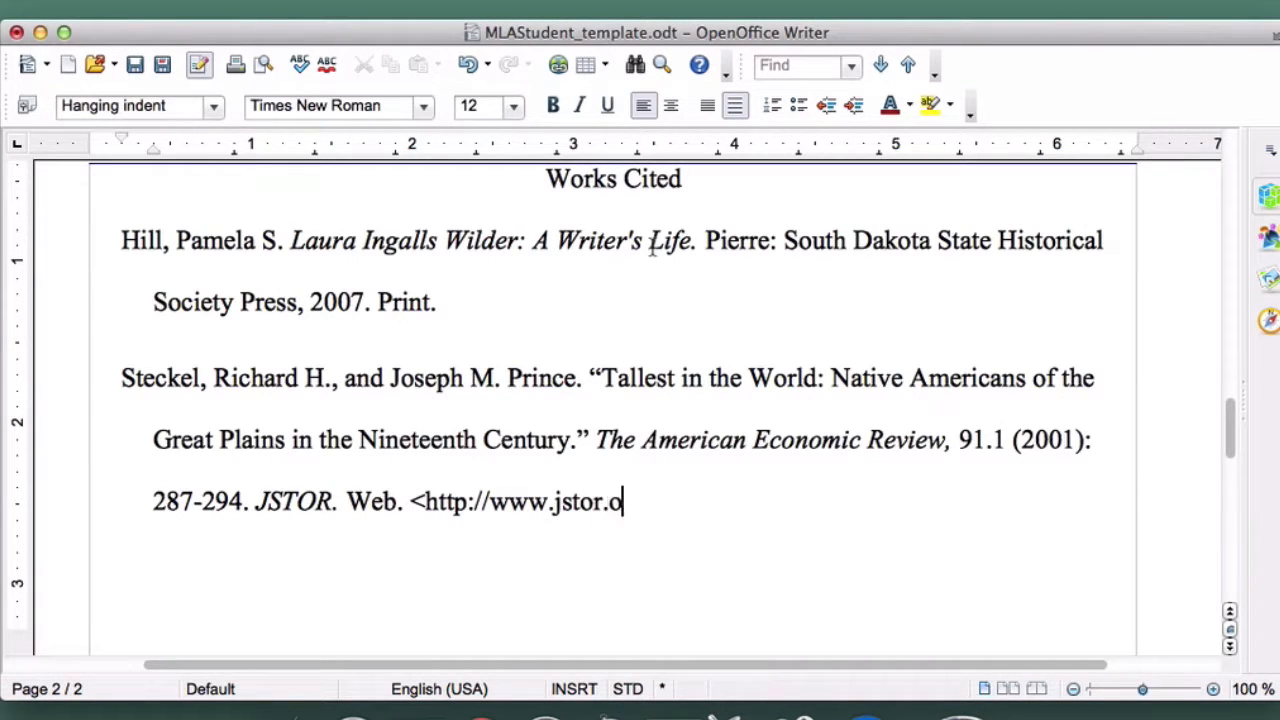
pyautogui.write('rg/stable/')
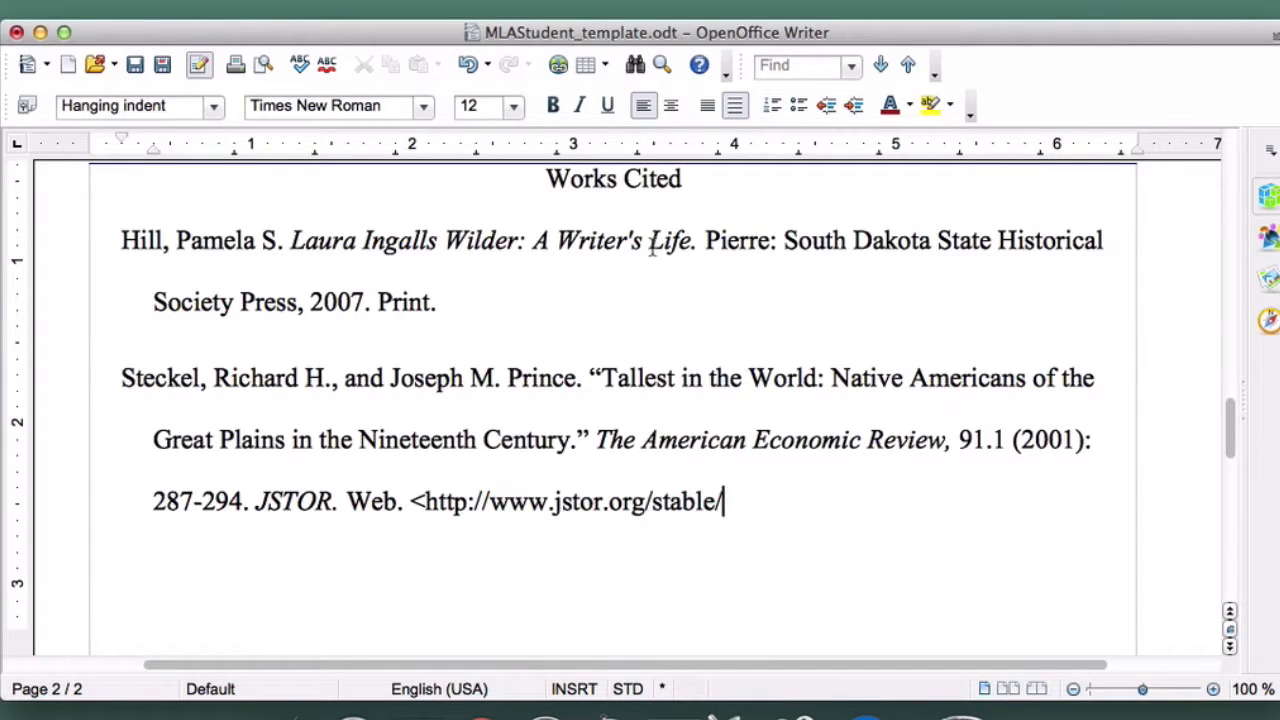
pyautogui.write('2677910')
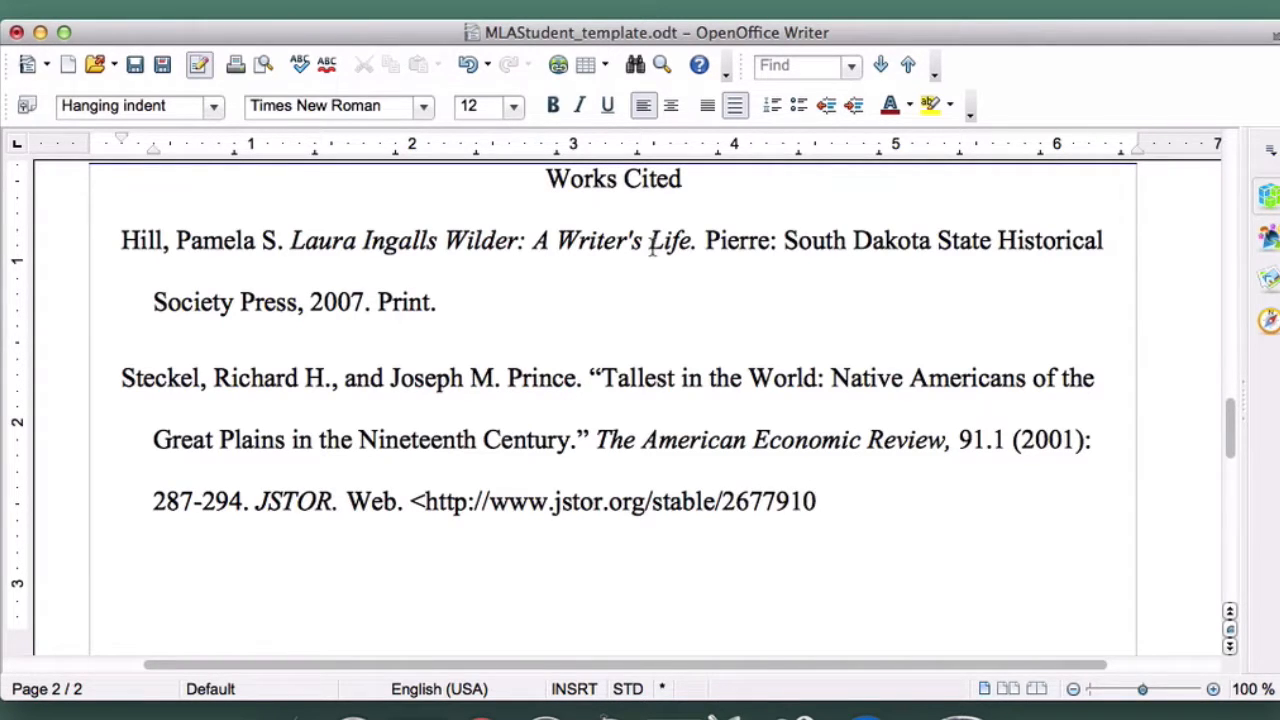
pyautogui.write('7>.')
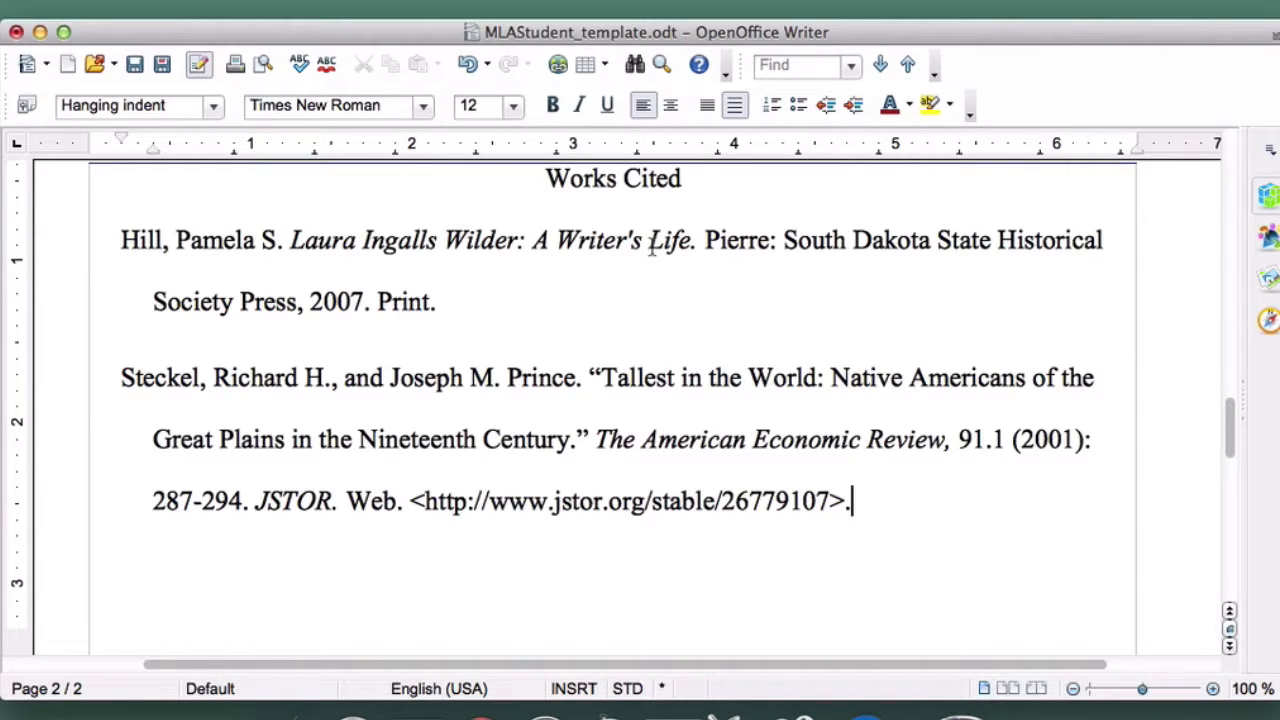
pyautogui.press('Return')
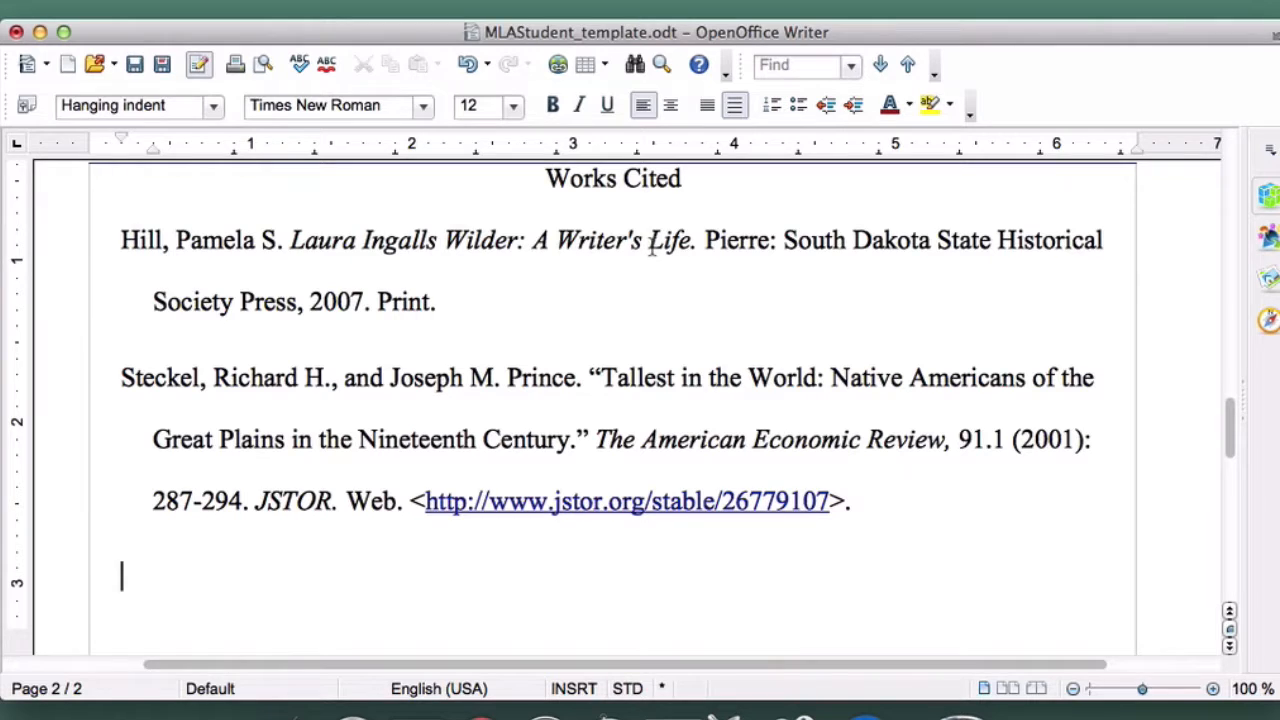
# - Remove the hyperlink from the JSTOR URL and place the cursor in the empty paragraph below the journal entry
pyautogui.click(644, 500)
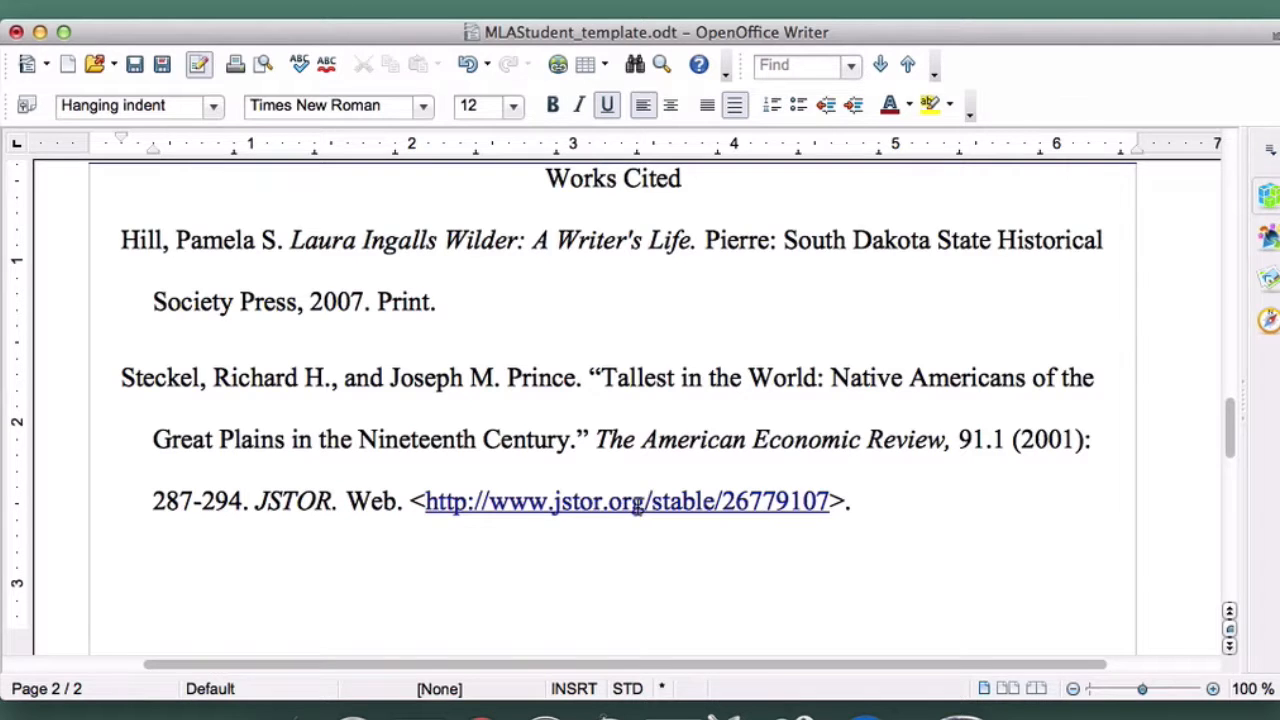
pyautogui.rightClick(642, 507)
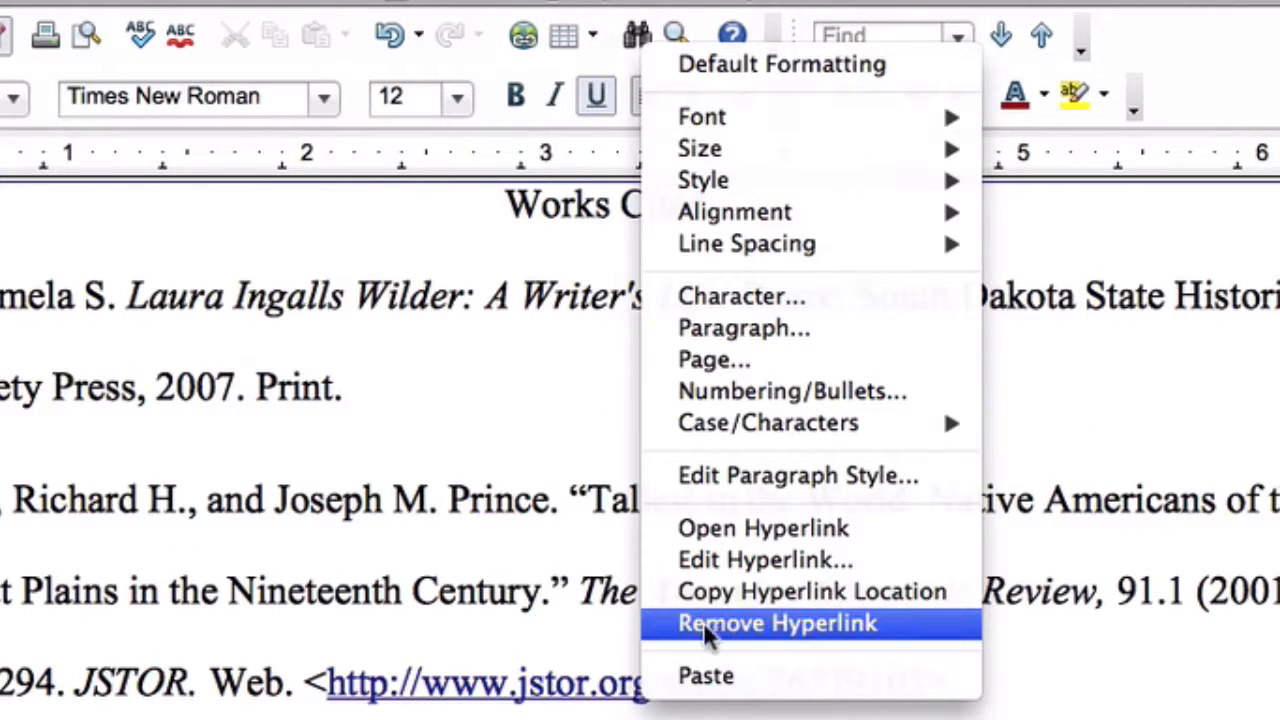
pyautogui.click(703, 622)
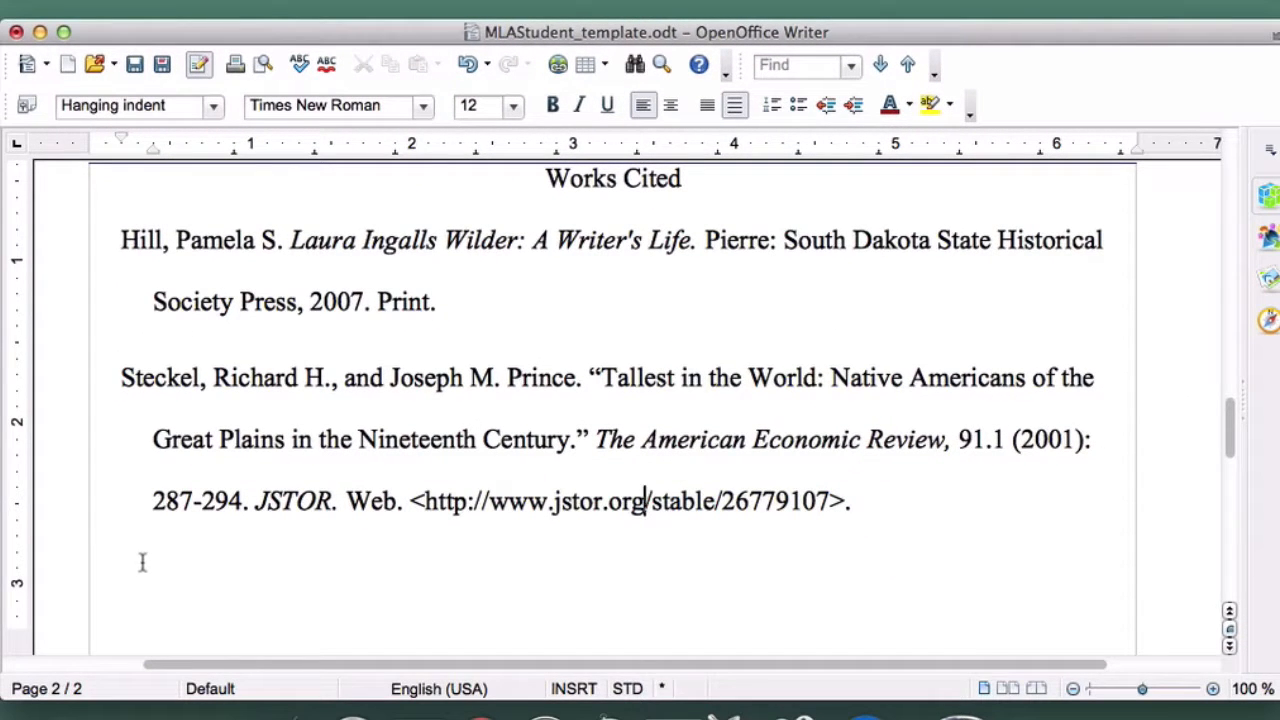
pyautogui.click(142, 562)
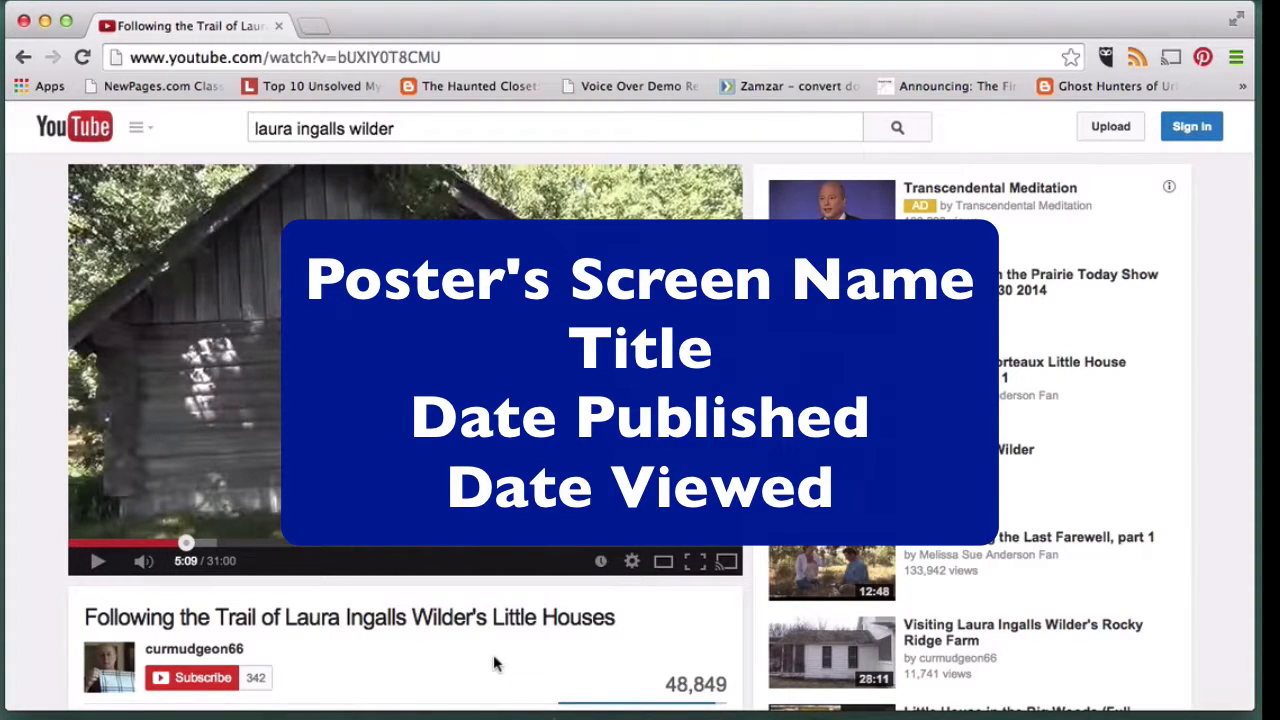
# - On the YouTube page "Following the Trail of Laura Ingalls Wilder's Little Houses", expand the description and examine the poster, title and publication date
pyautogui.scroll(-4, 493, 664)
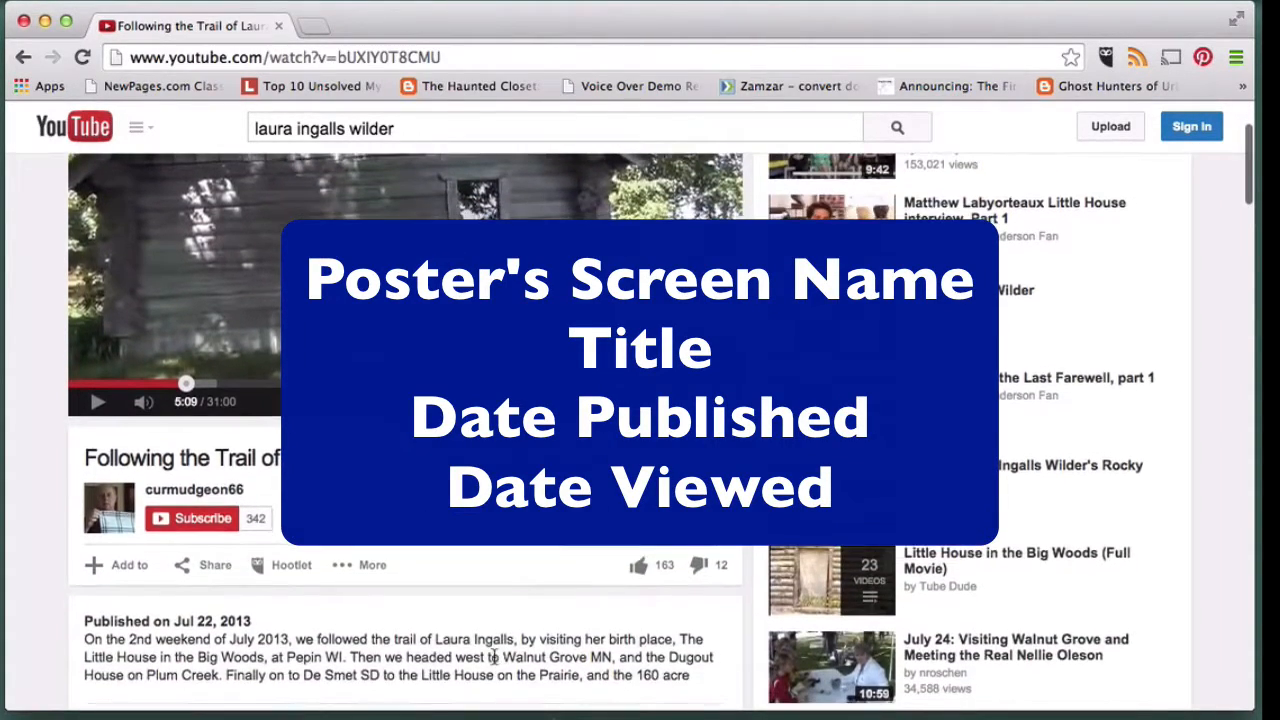
pyautogui.scroll(-2, 493, 657)
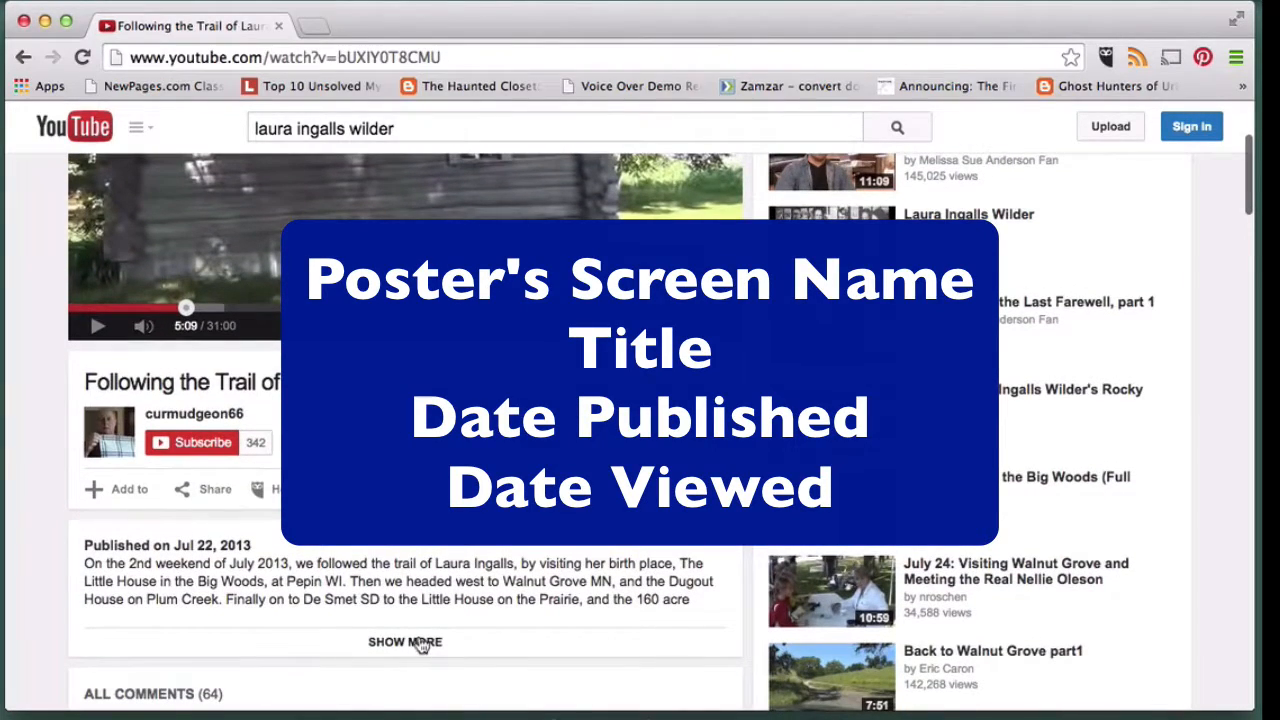
pyautogui.click(420, 645)
pyautogui.scroll(-2, 529, 636)
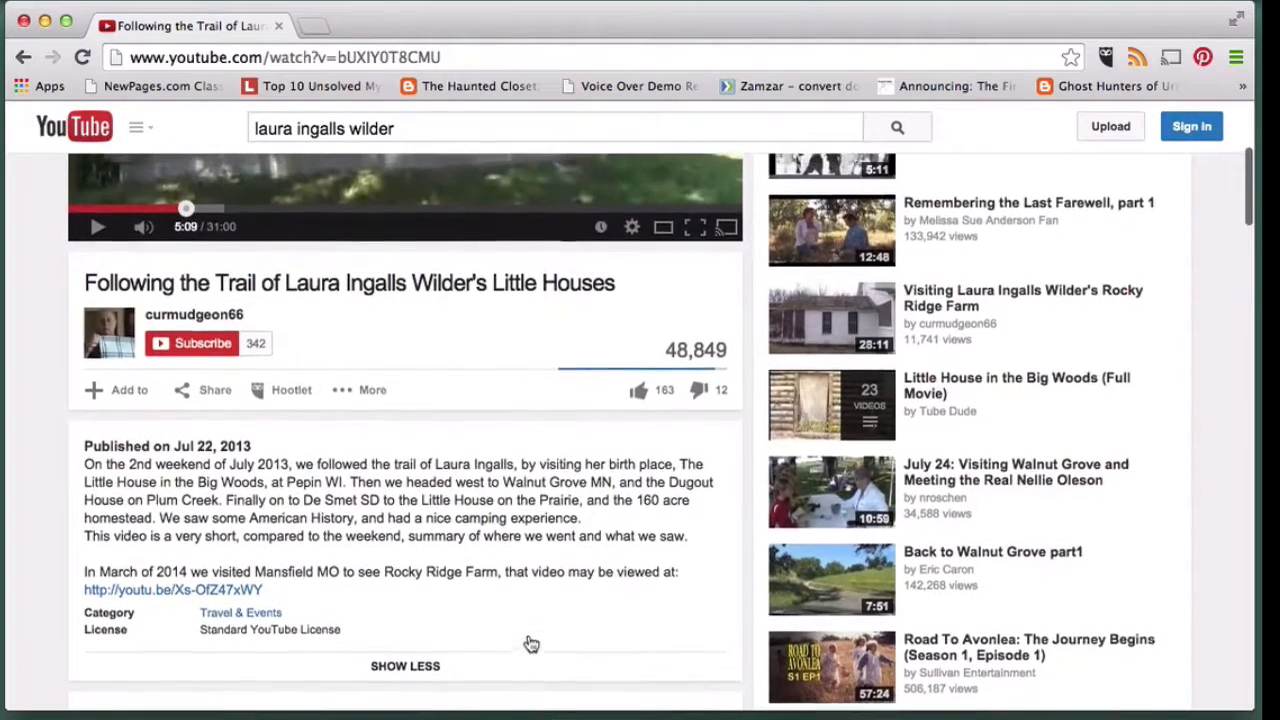
pyautogui.scroll(1, 531, 644)
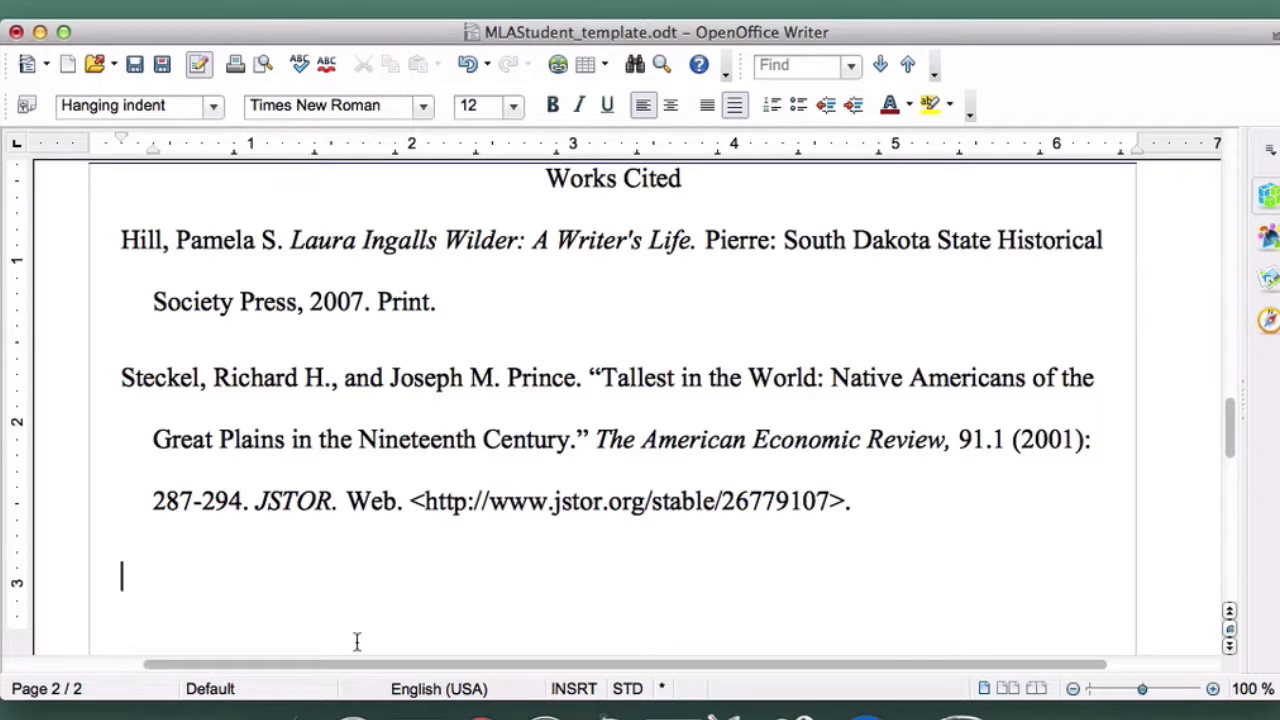
# - Start the YouTube video entry in the empty paragraph with the poster's username as author, followed by a period
pyautogui.write('Curmudg')
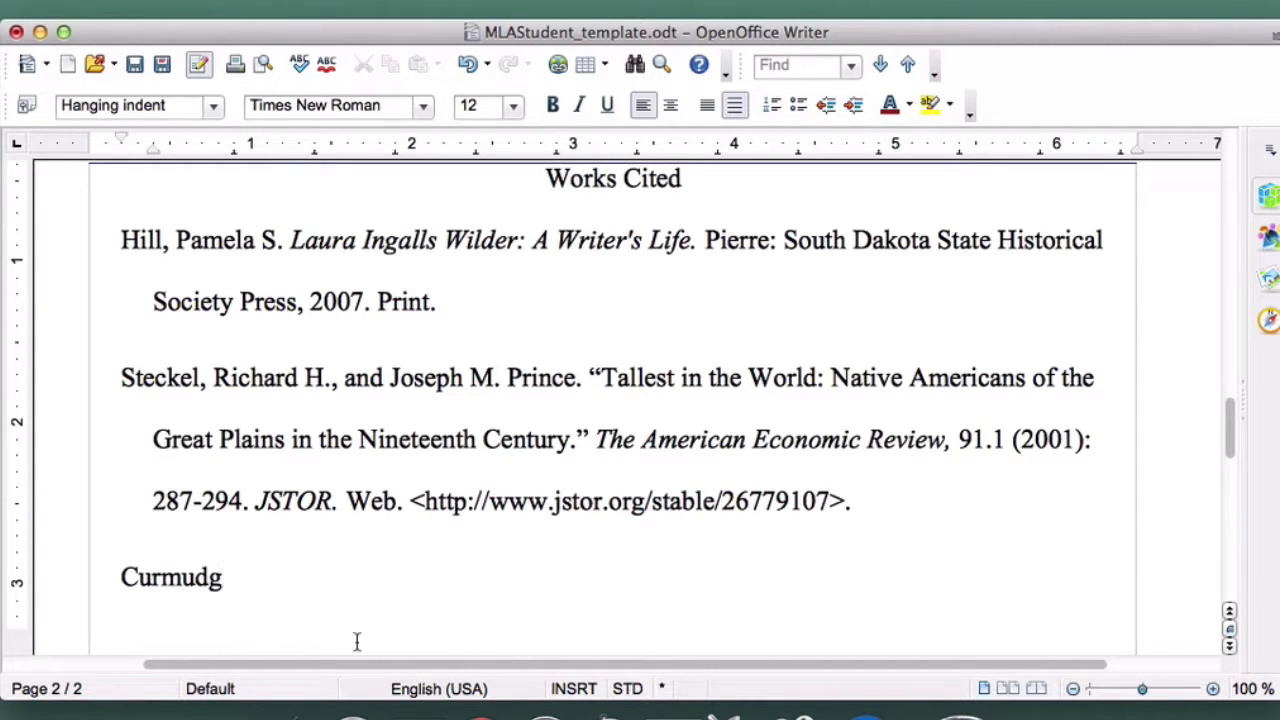
pyautogui.write('eon66')
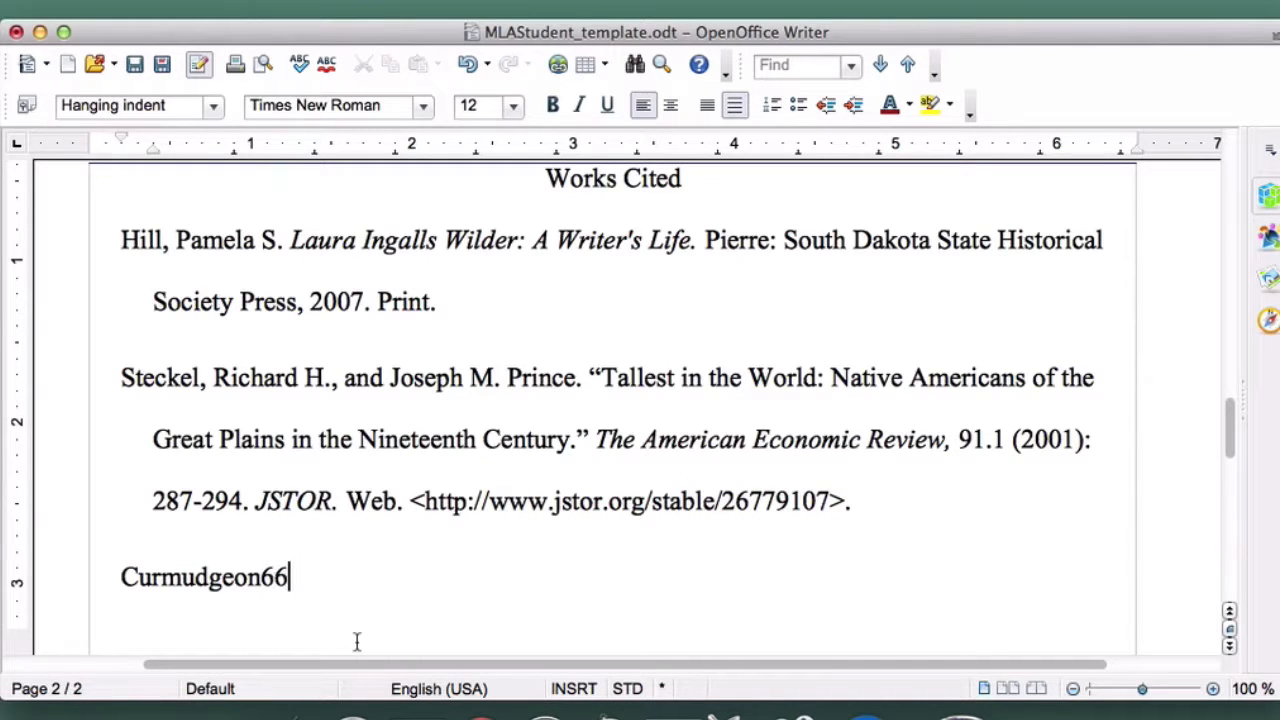
pyautogui.write('. ')
# - Add the video title in quotation marks: “Following the Trail of Laura Ingalls Wilder's Little Houses.”
pyautogui.write('"Go')
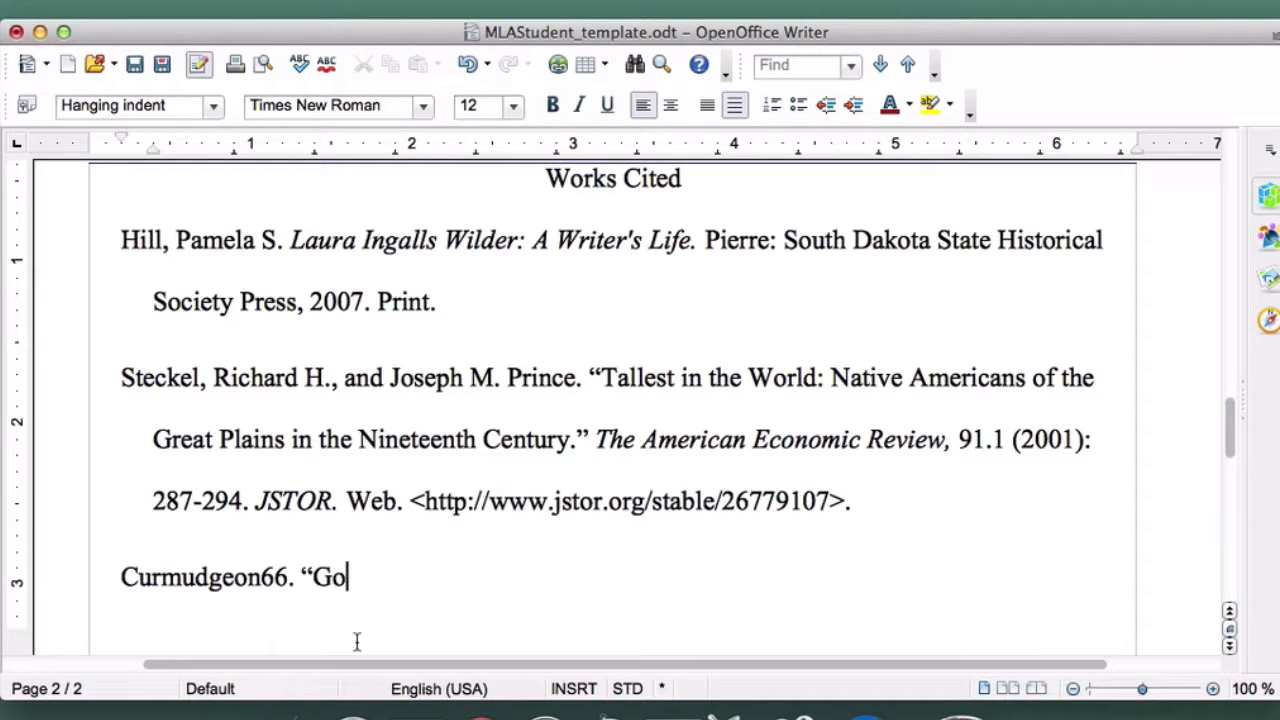
pyautogui.press('BackSpace')
pyautogui.press('BackSpace')
pyautogui.write('Following ')
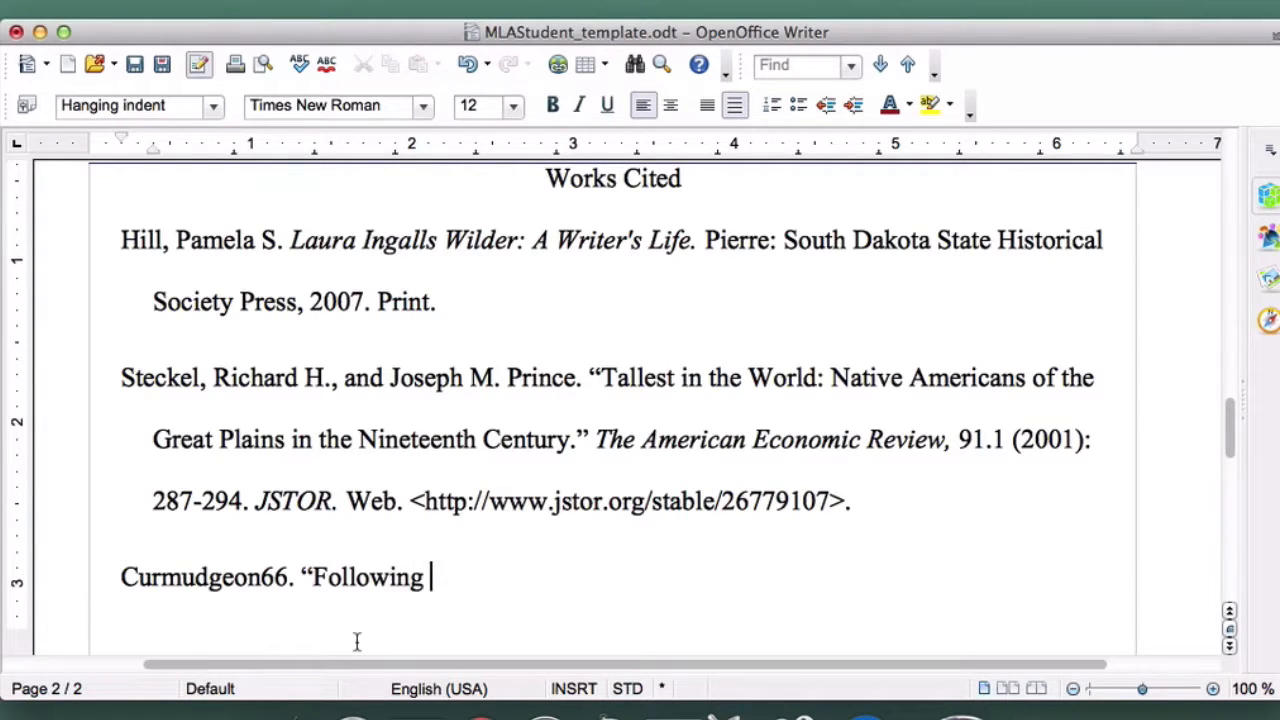
pyautogui.write('the Trail of L')
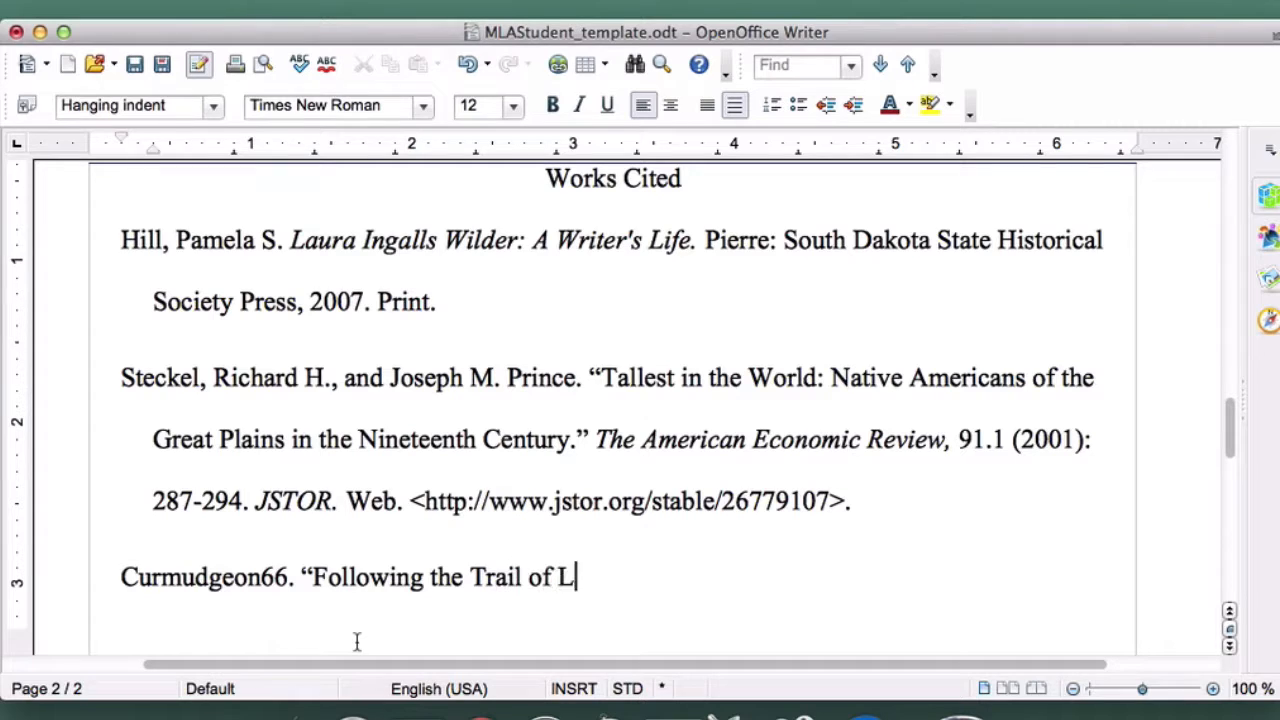
pyautogui.write('aura Ingalls')
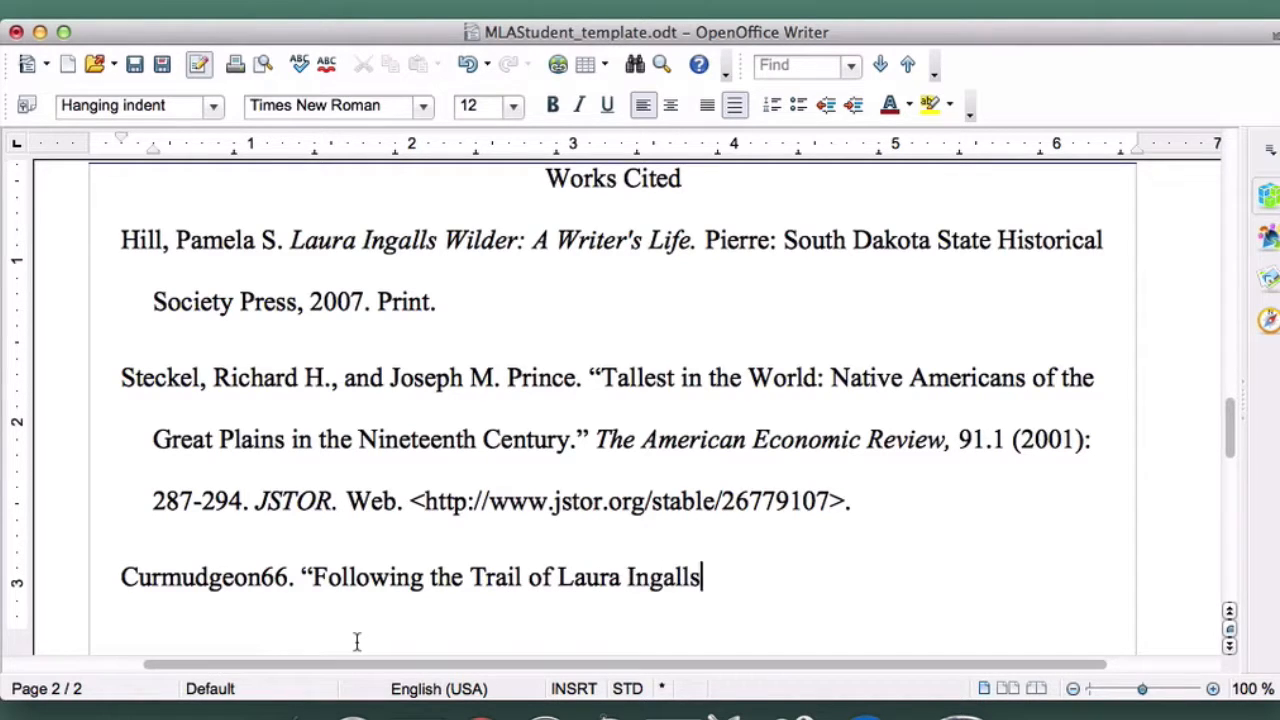
pyautogui.write(" Wilder's L")
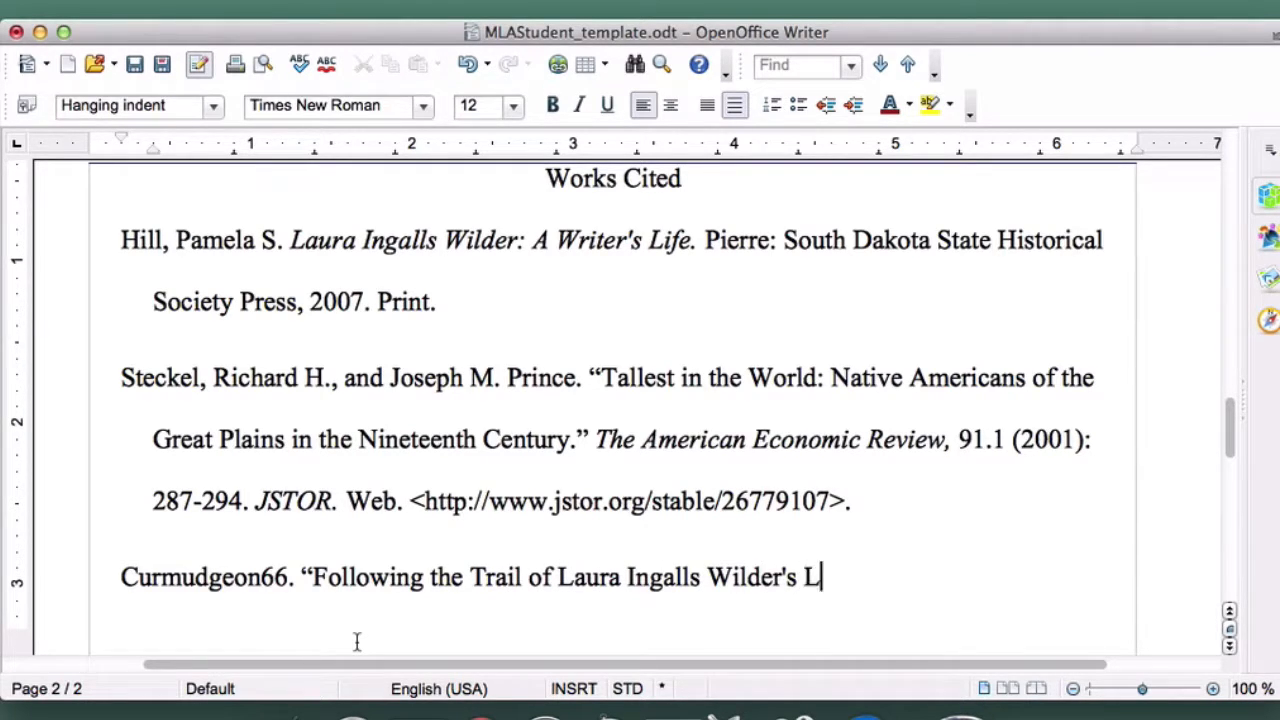
pyautogui.write('ittle Houses')
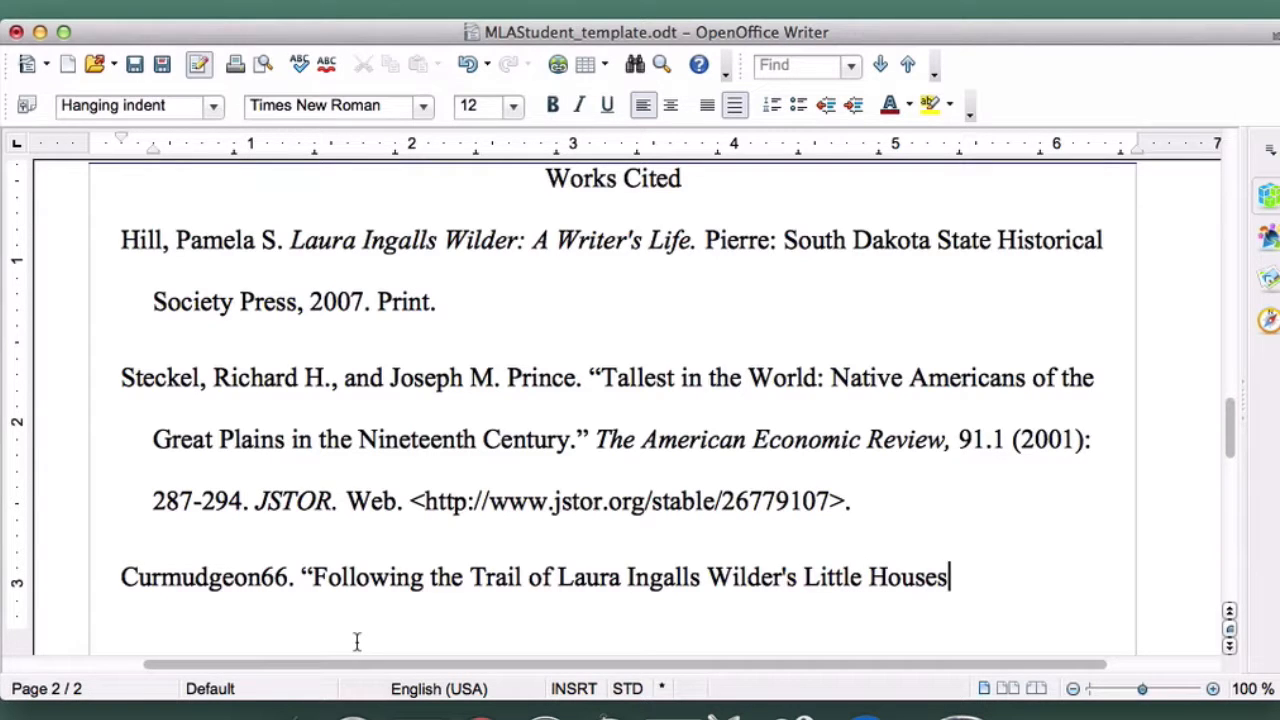
pyautogui.write('.')
pyautogui.write('"')
# - Add "Online video clip." in regular text after the video title, followed by the website name "YouTube." in italics
pyautogui.write(' Online')
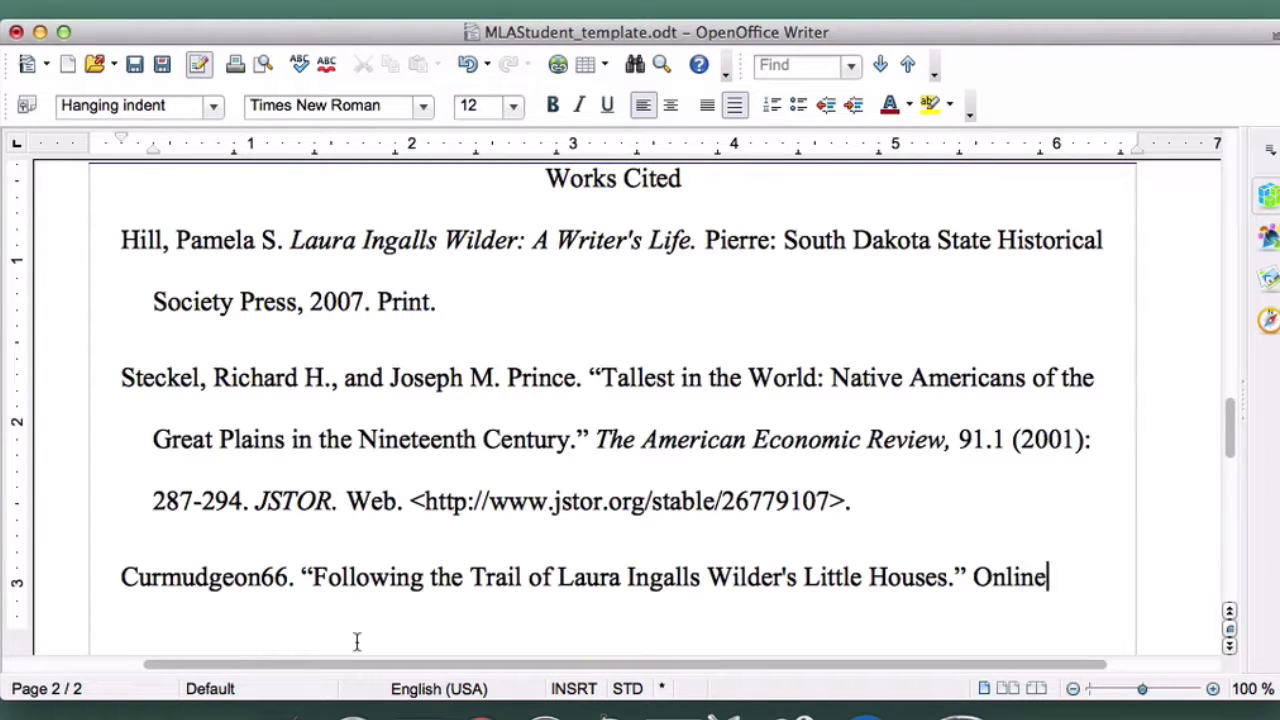
pyautogui.write(' video clip')
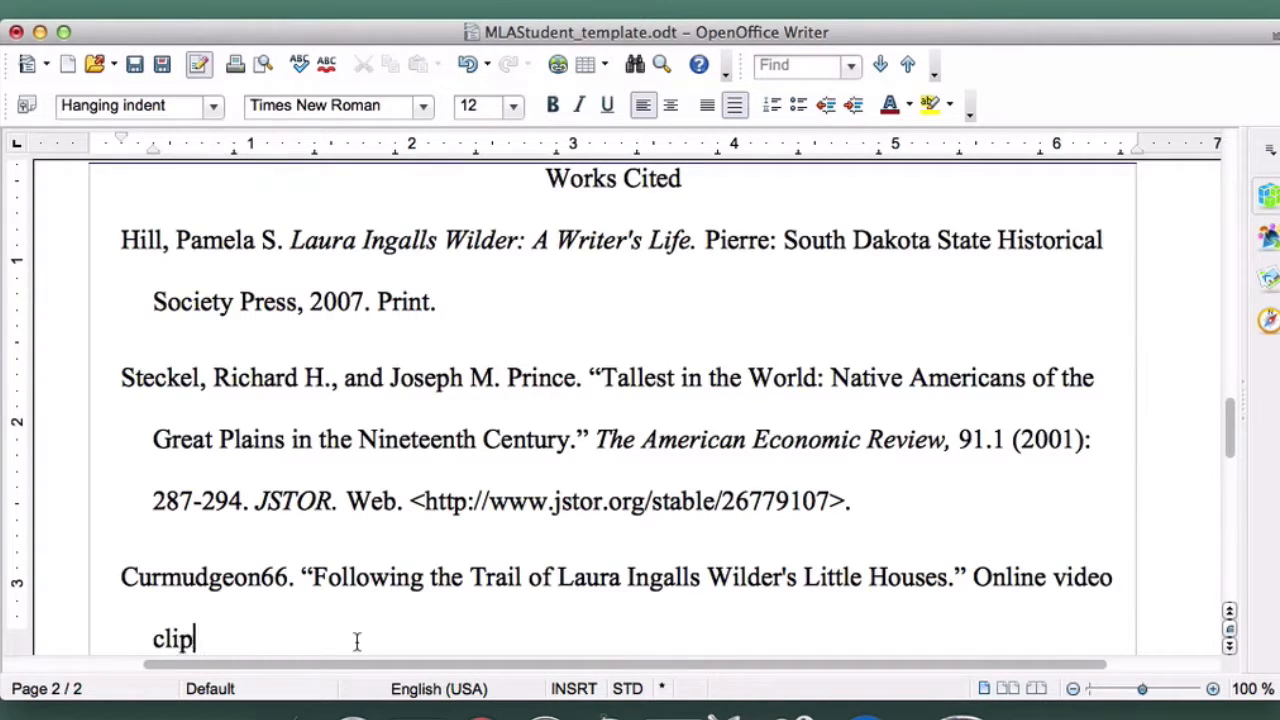
pyautogui.write('.')
pyautogui.click(581, 105)
pyautogui.write('Y')
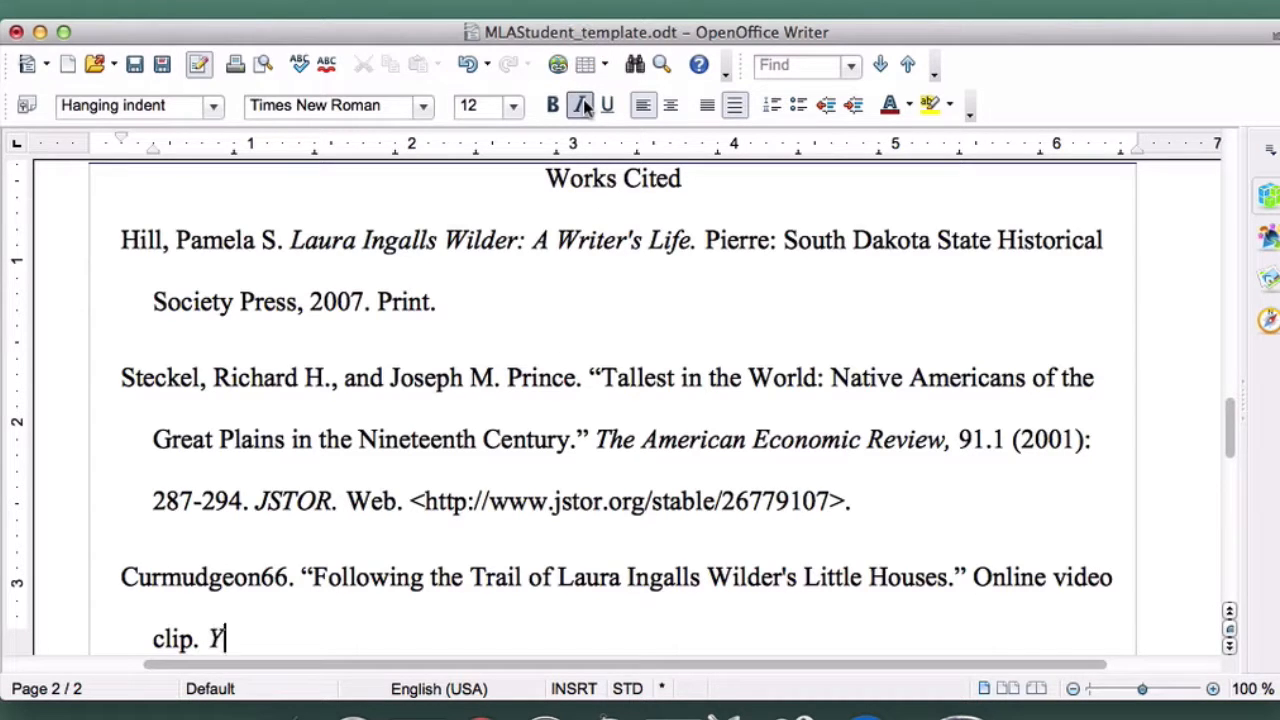
pyautogui.write('ouTube')
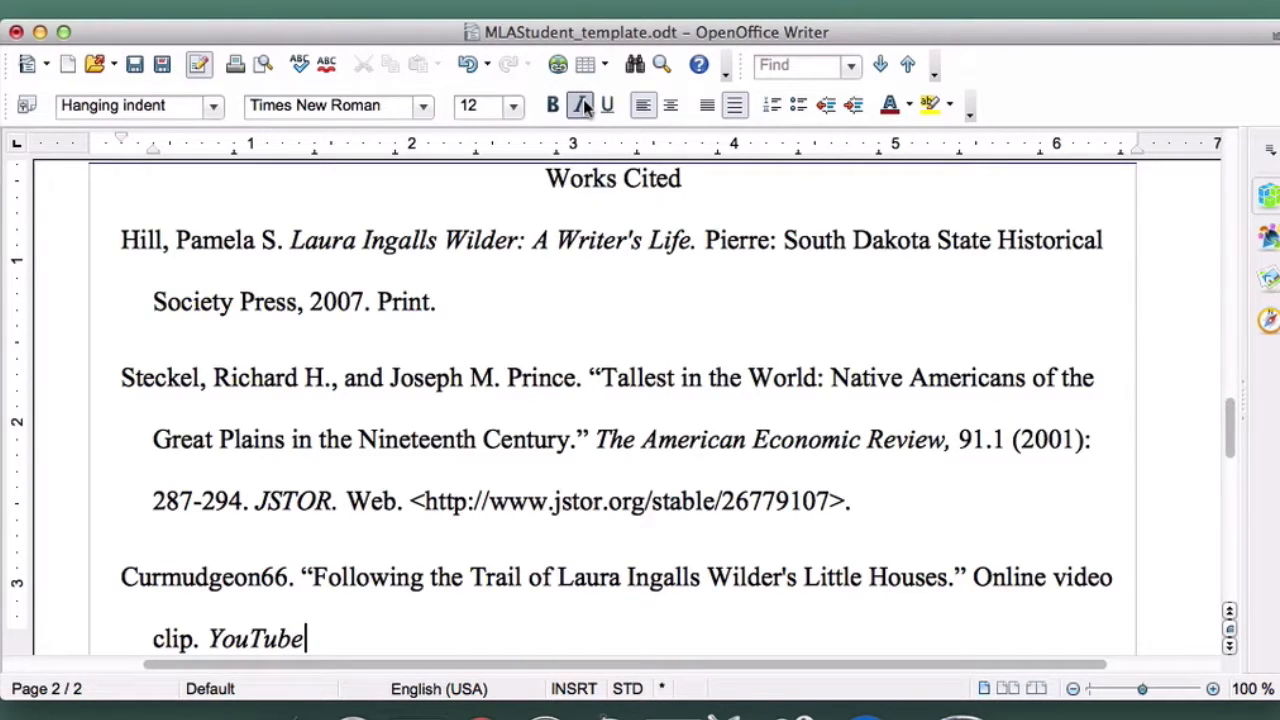
pyautogui.write('.')
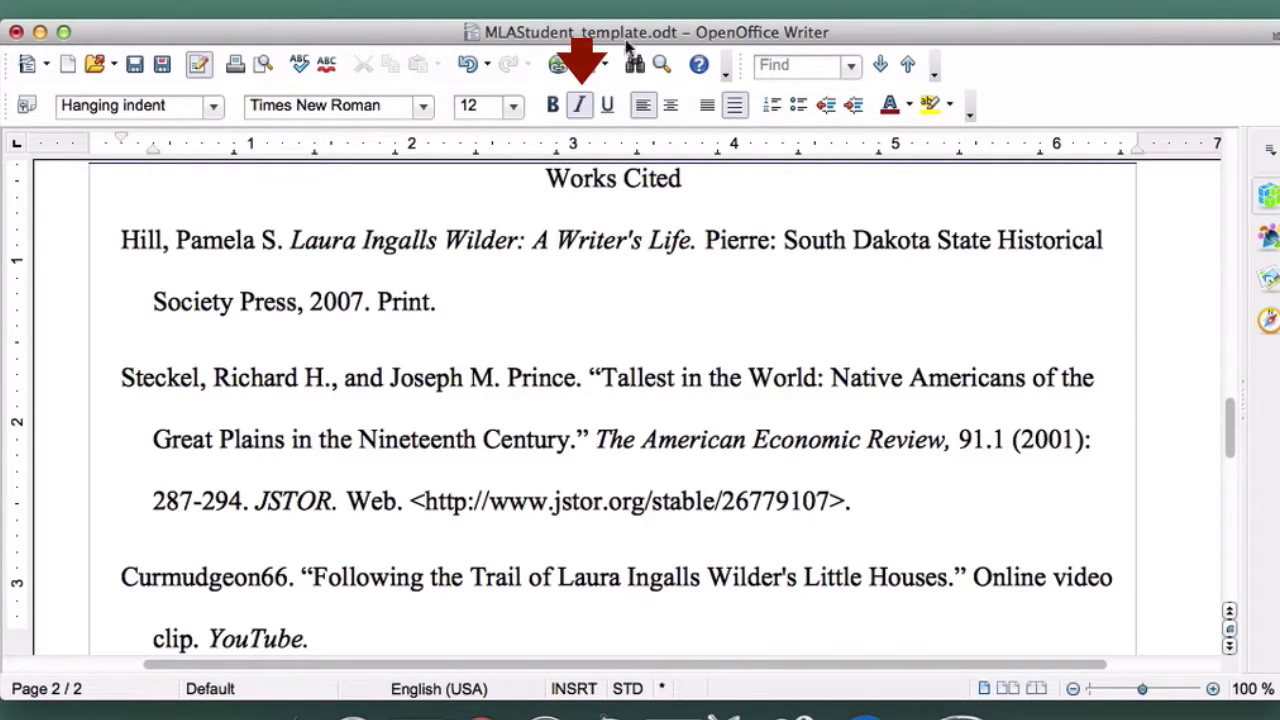
# - Complete the video entry in non-italic text with "YouTube, 22 July 2013. Web. 8 Oct. 2014."
pyautogui.click(580, 106)
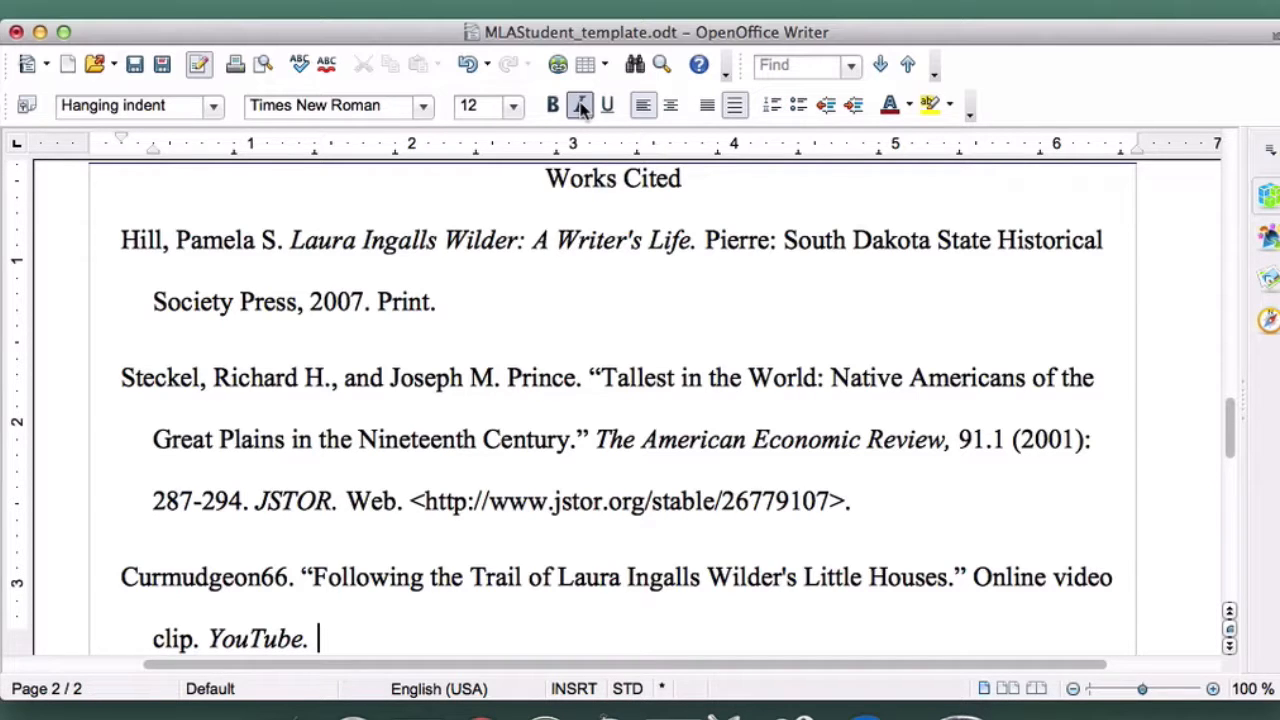
pyautogui.write('YouTube')
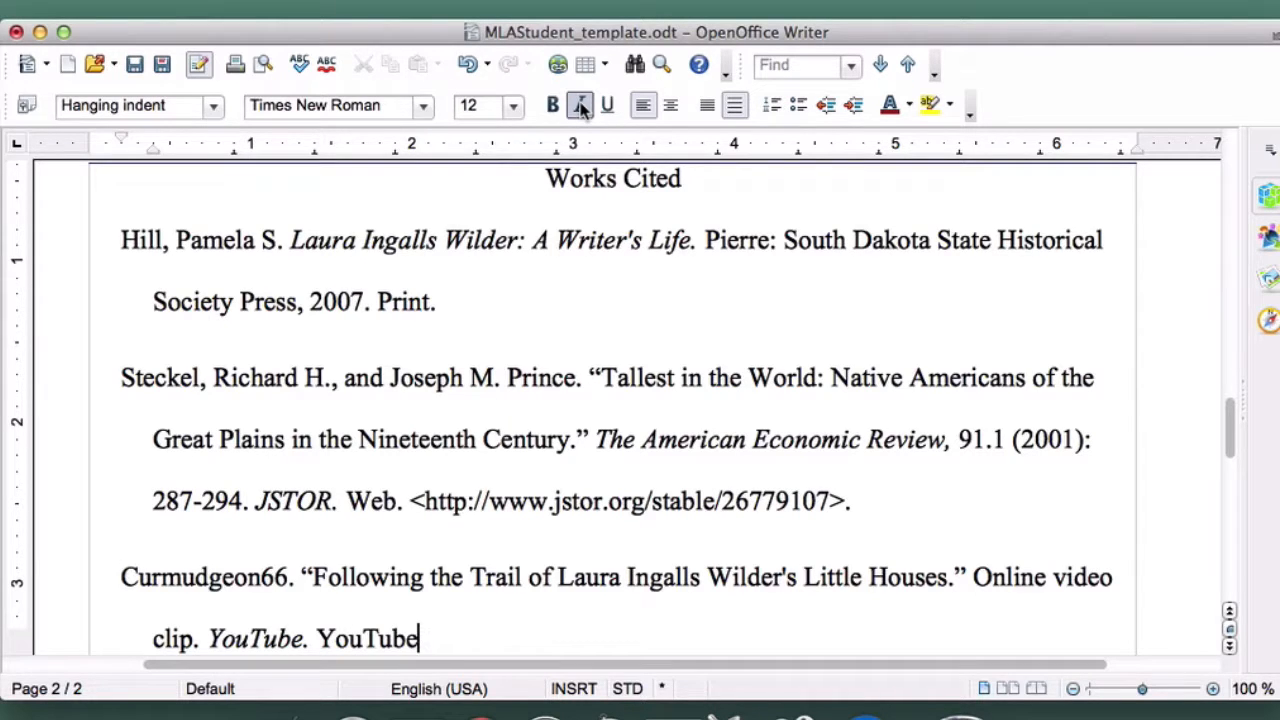
pyautogui.write(', 22 July 20')
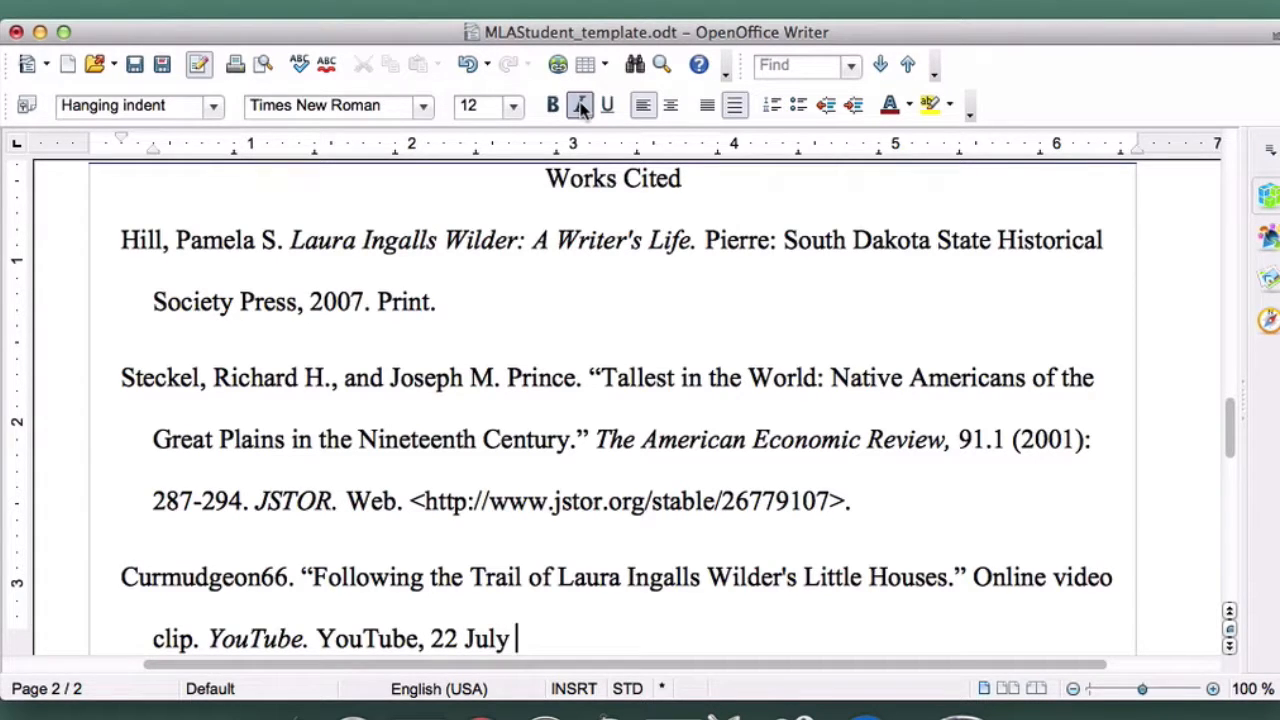
pyautogui.write('13')
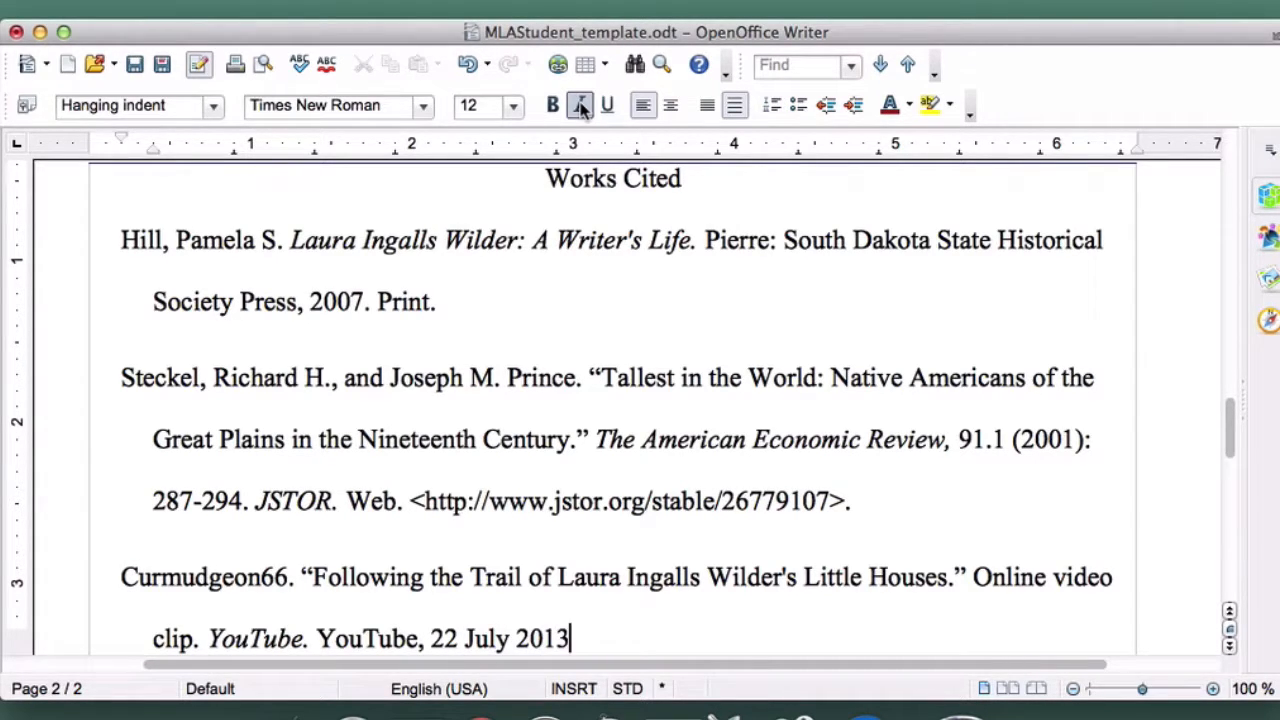
pyautogui.write('. Web')
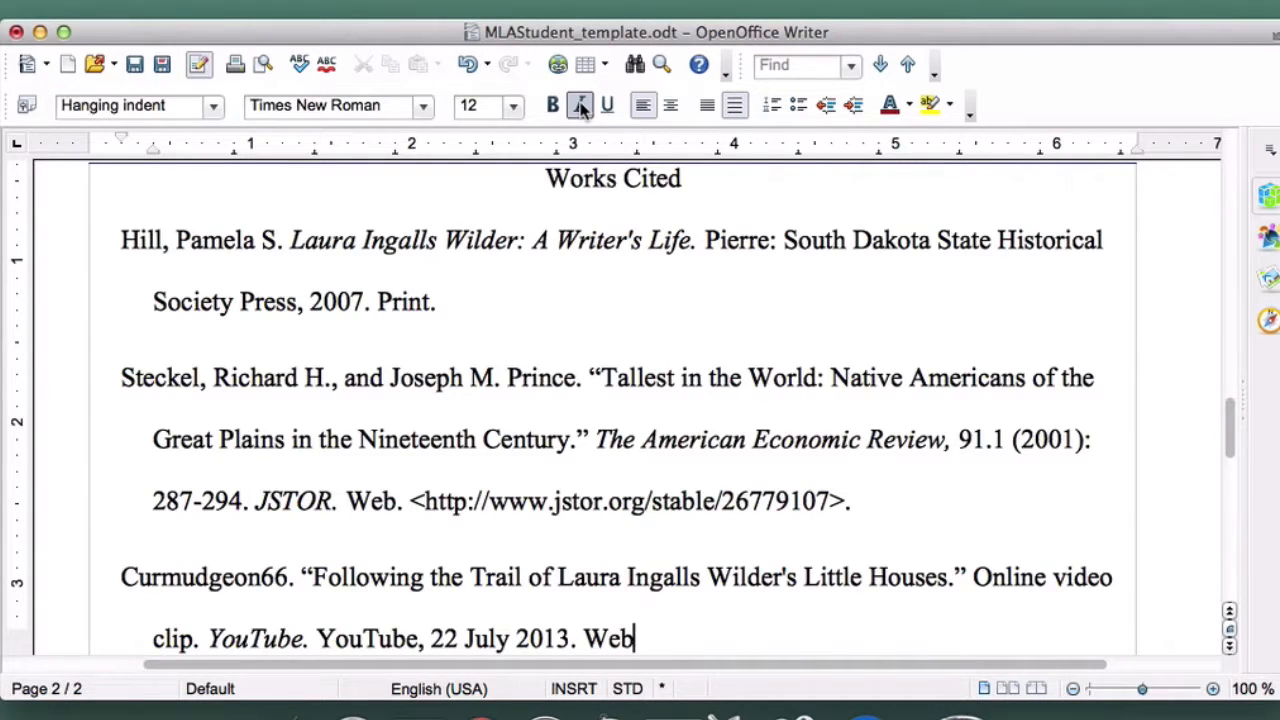
pyautogui.write('. 8 Oct.')
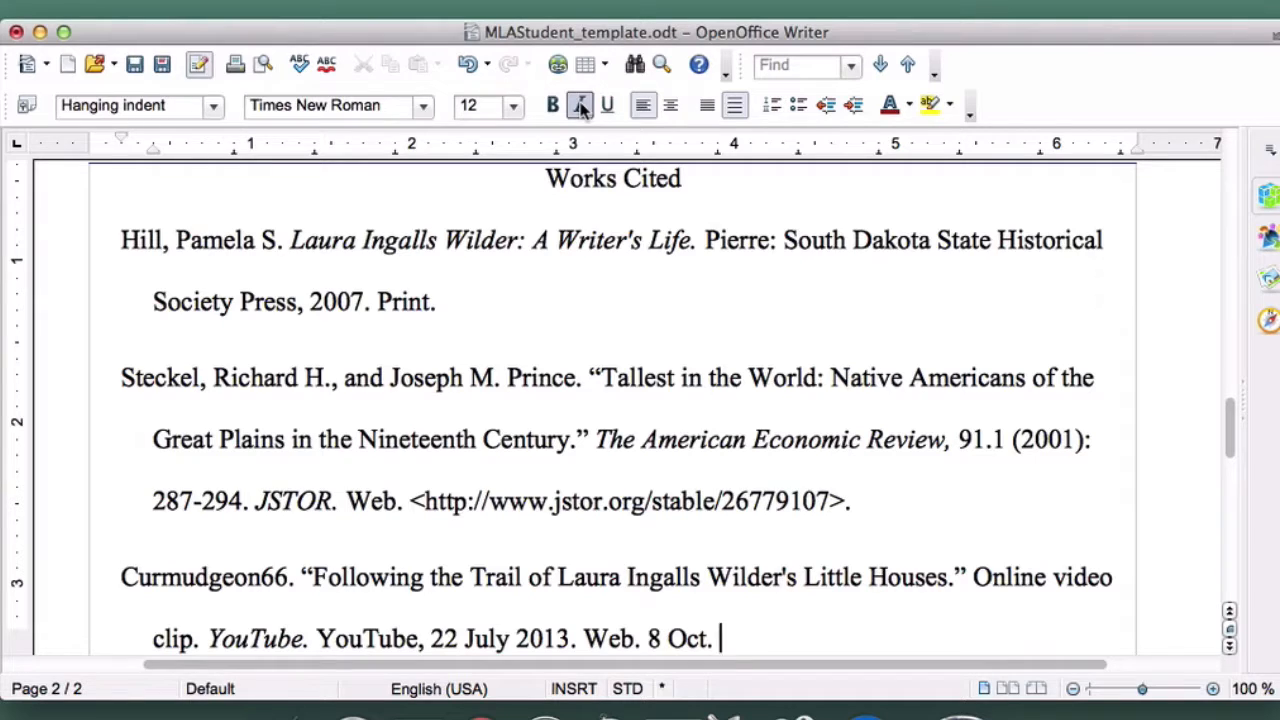
pyautogui.write('2014')
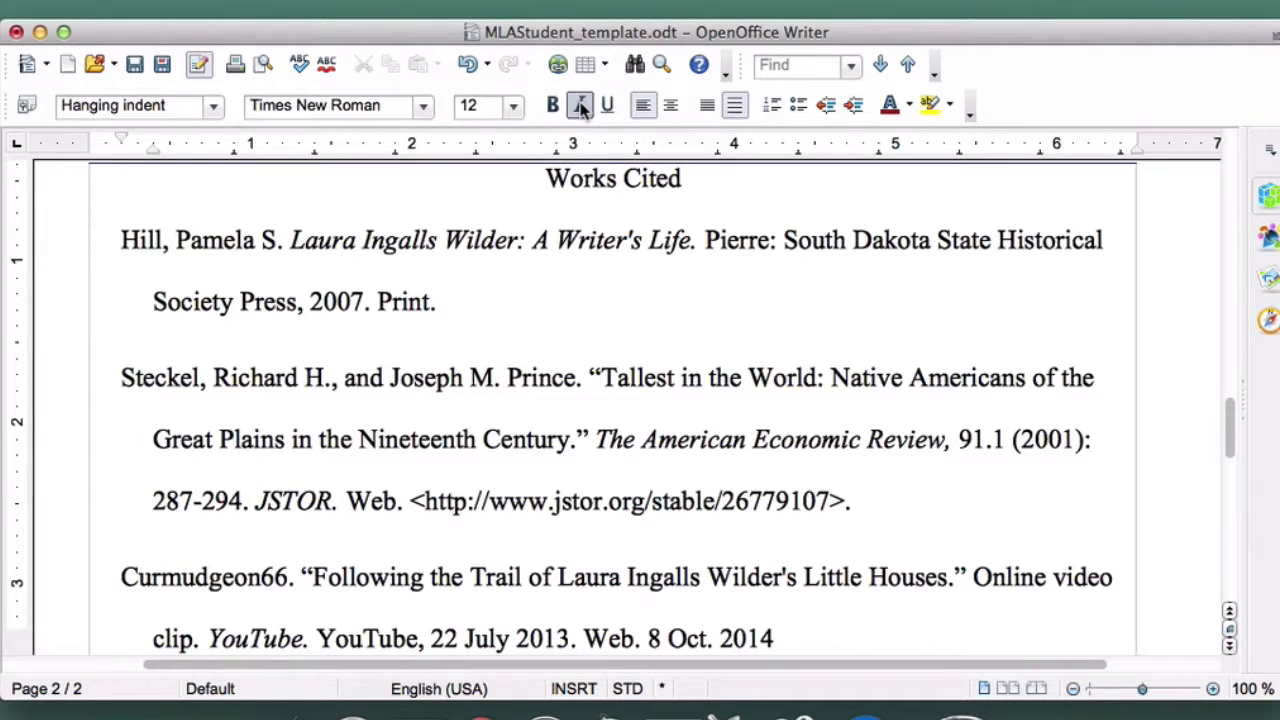
pyautogui.write('.')
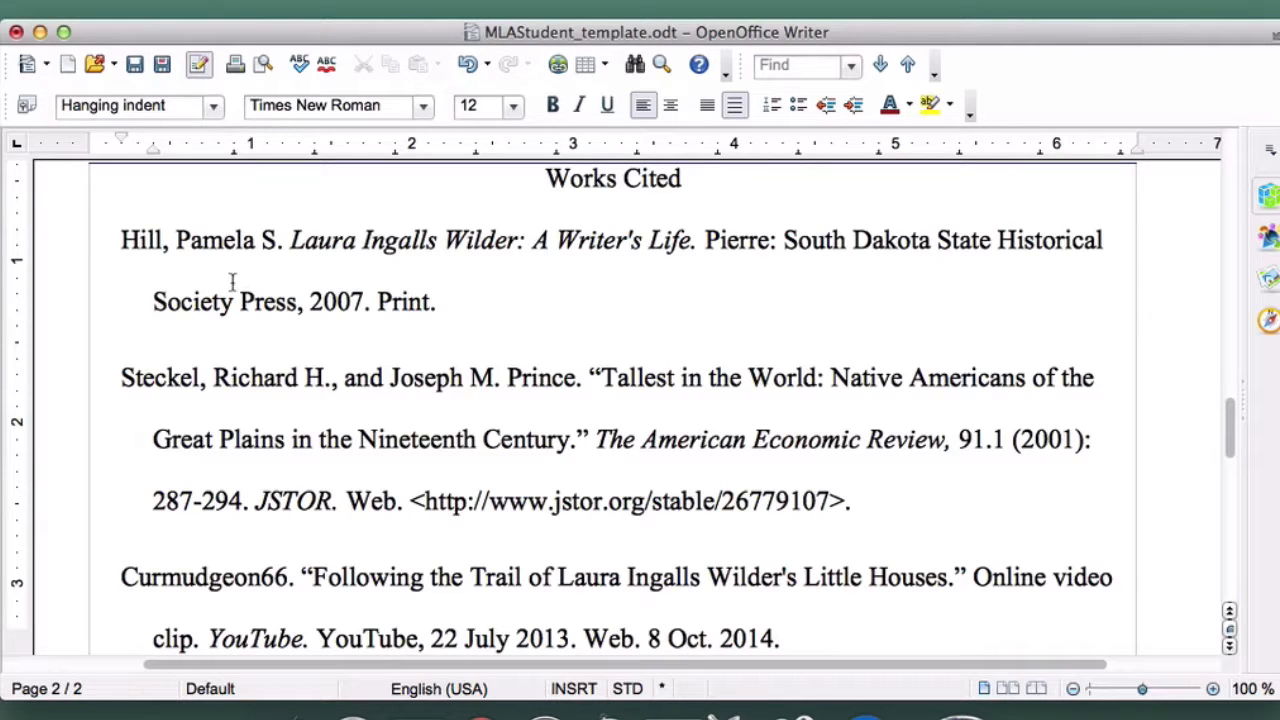
# - Insert an empty paragraph above the first Works Cited entry and cut the whole YouTube entry from the end of the list
pyautogui.click(121, 240)
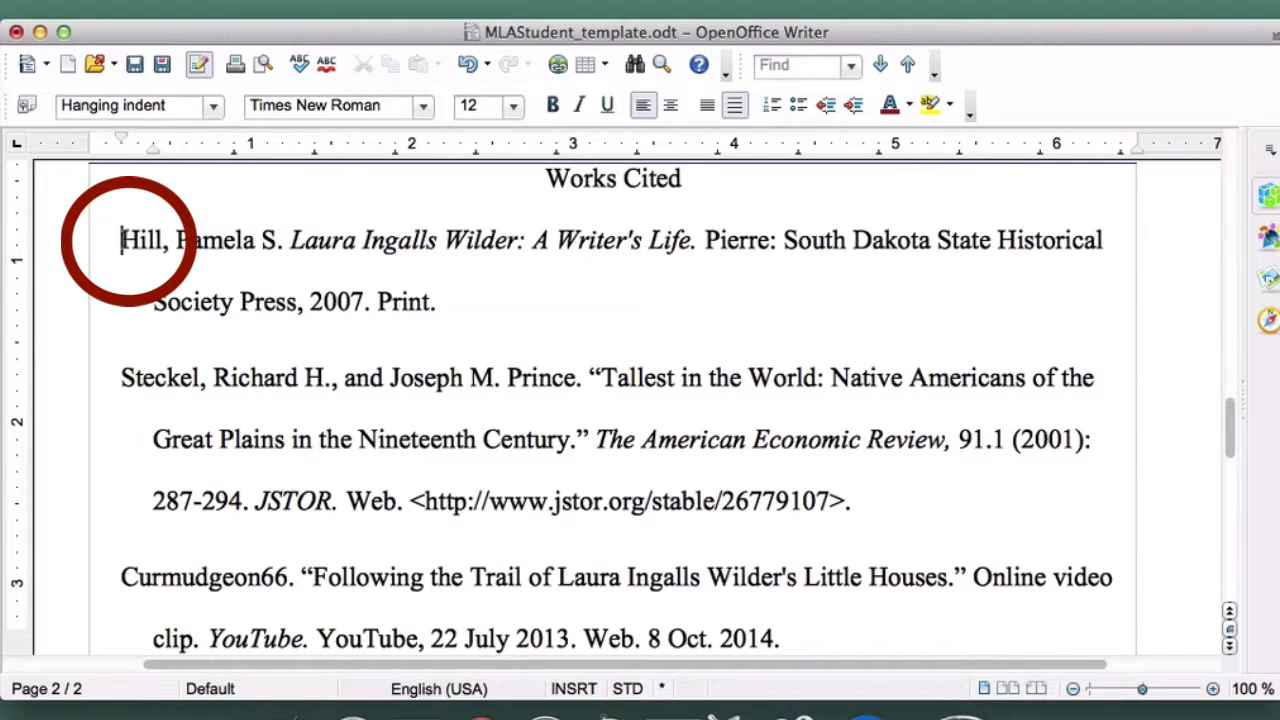
pyautogui.press('Return')
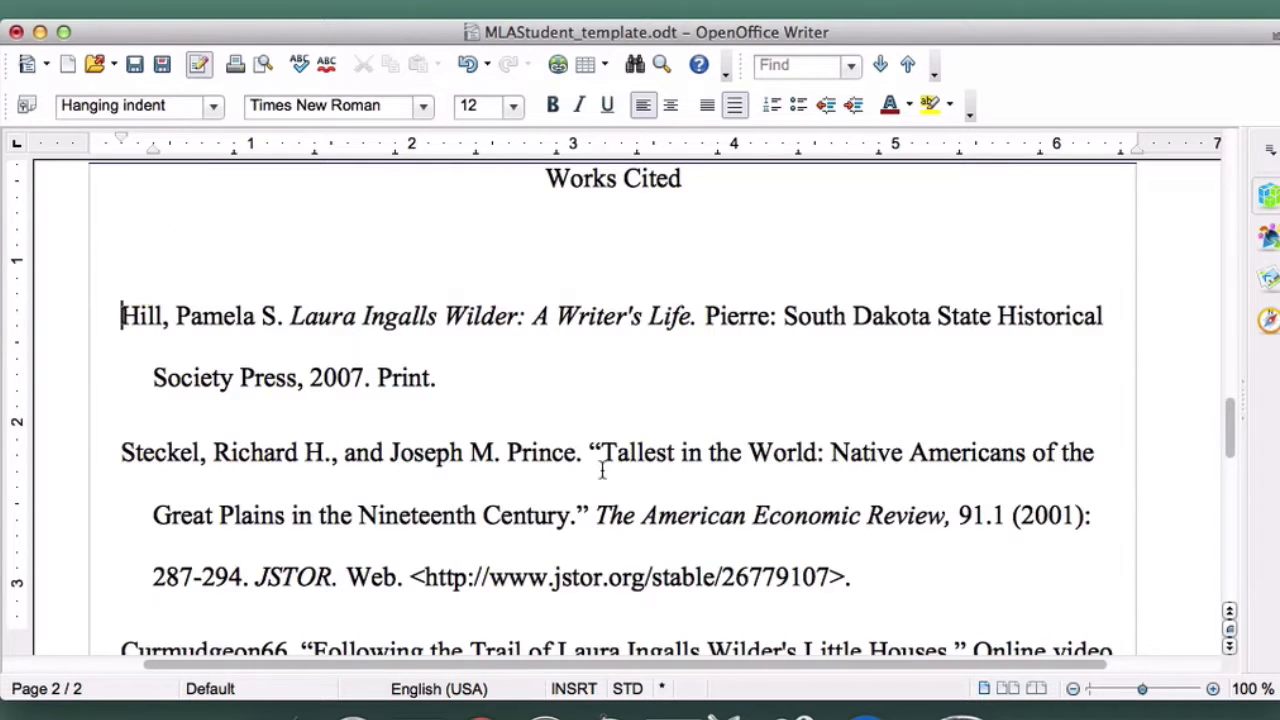
pyautogui.scroll(-5, 602, 470)
pyautogui.click(803, 472)
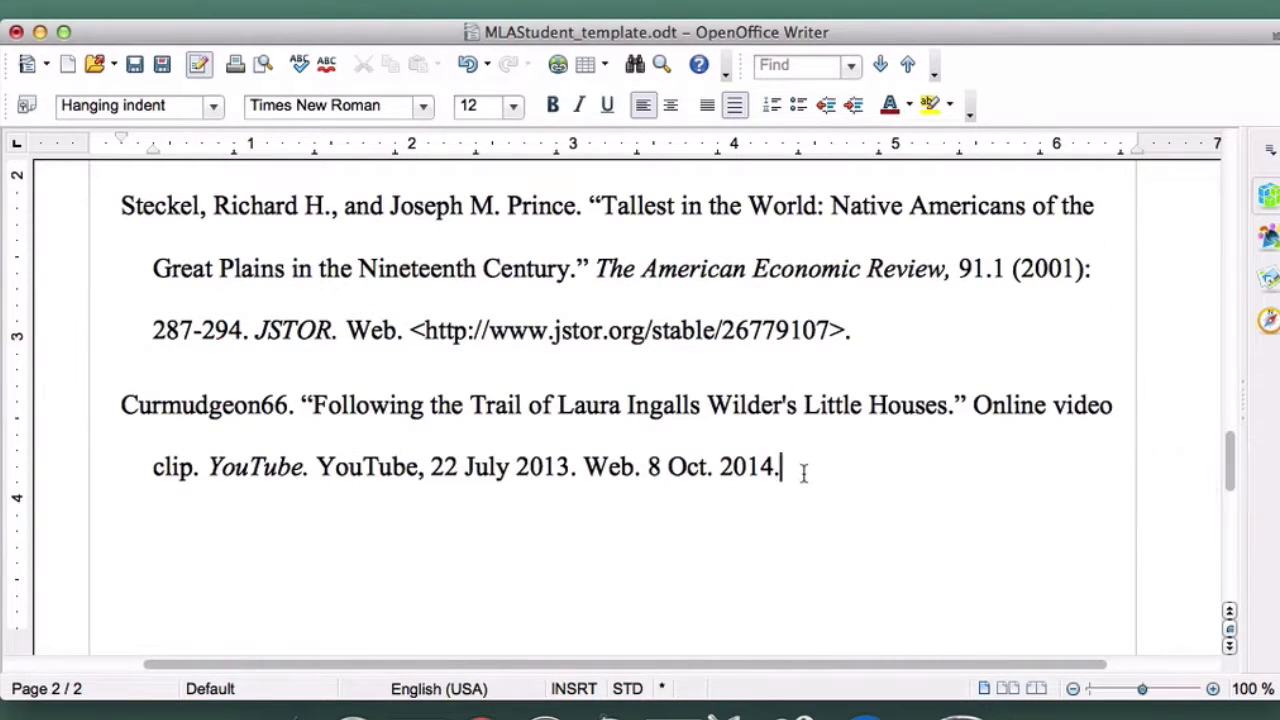
pyautogui.moveTo(803, 472); pyautogui.dragTo(129, 400)
pyautogui.press('super+c')
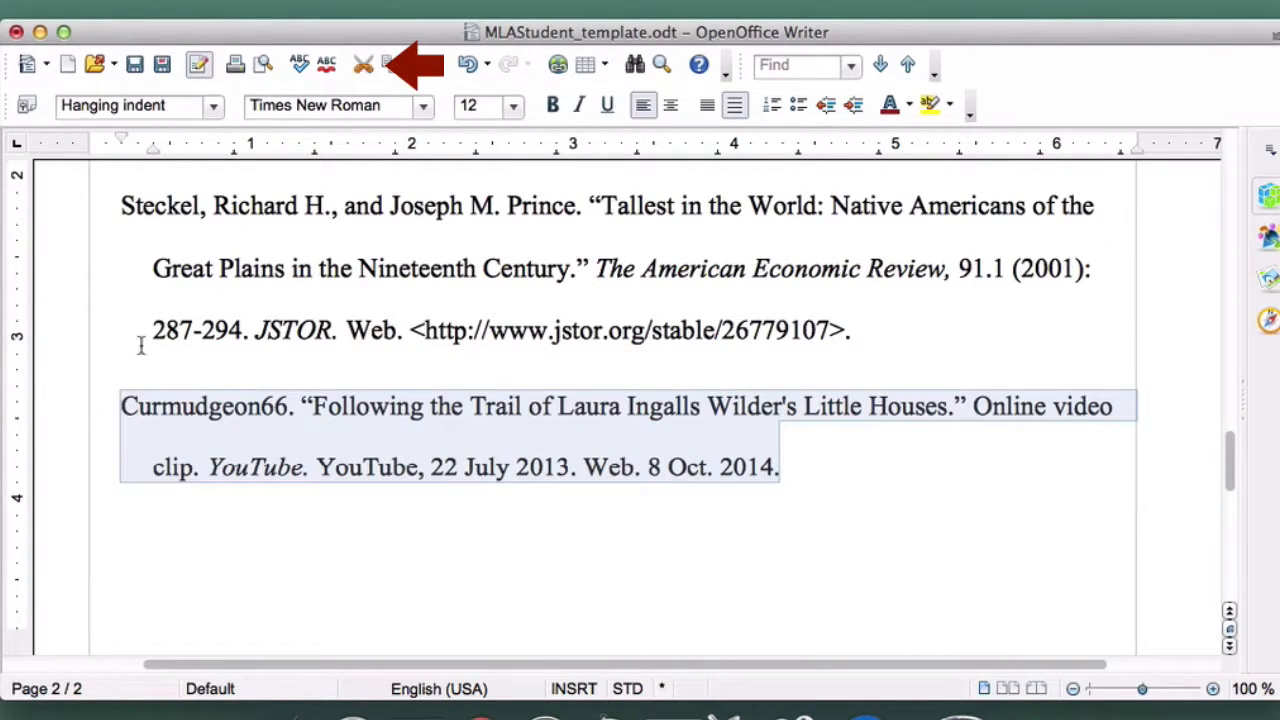
pyautogui.click(363, 64)
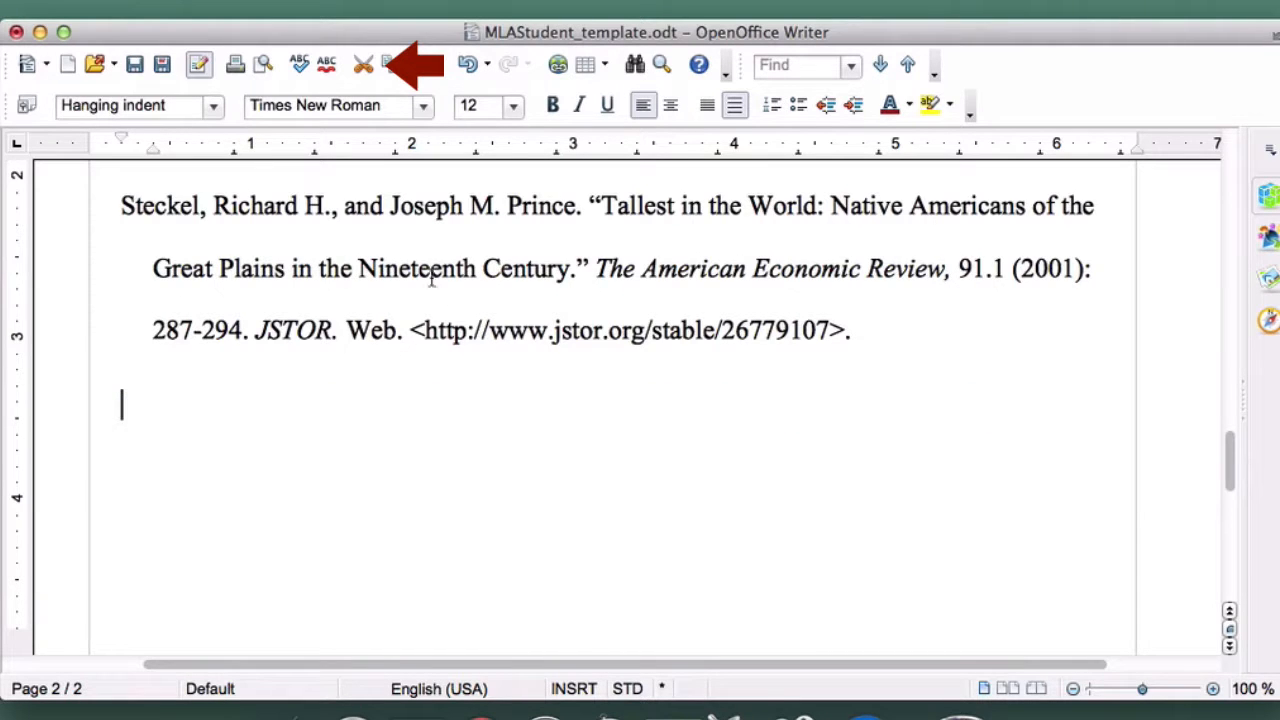
# - Paste the YouTube entry into the empty paragraph under the Works Cited heading and review the order of the entries
pyautogui.scroll(7, 471, 349)
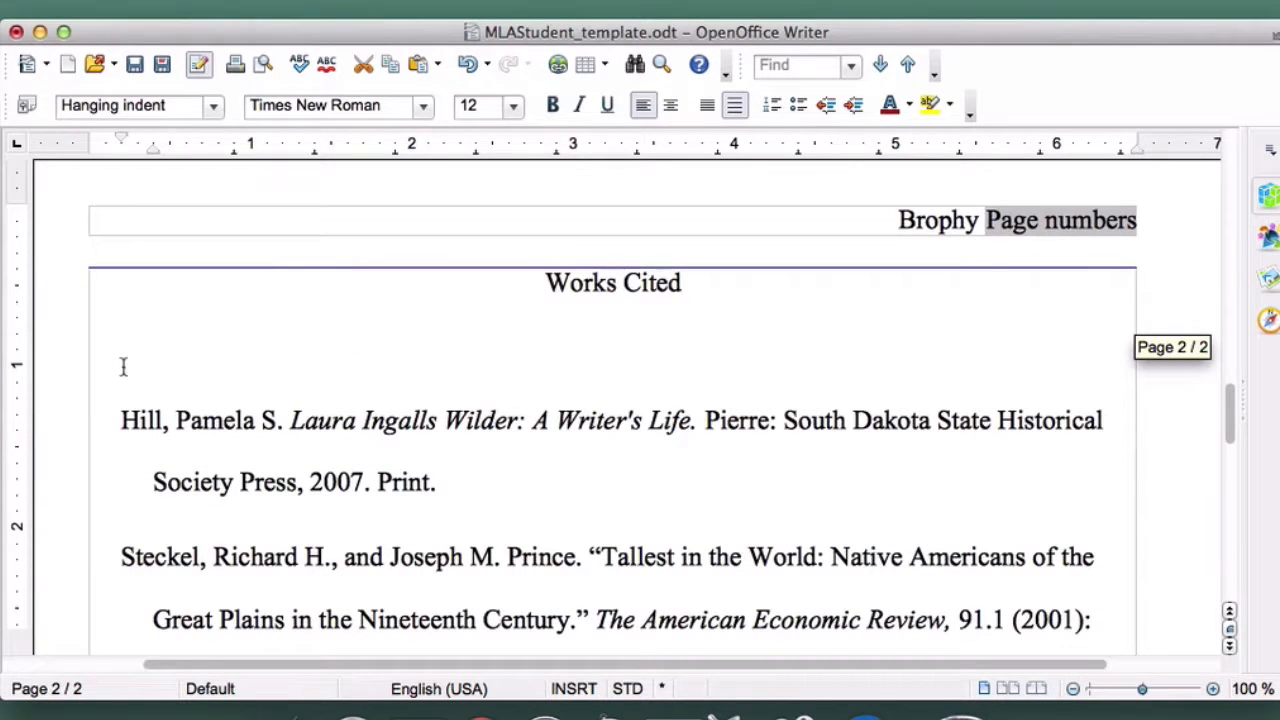
pyautogui.click(118, 352)
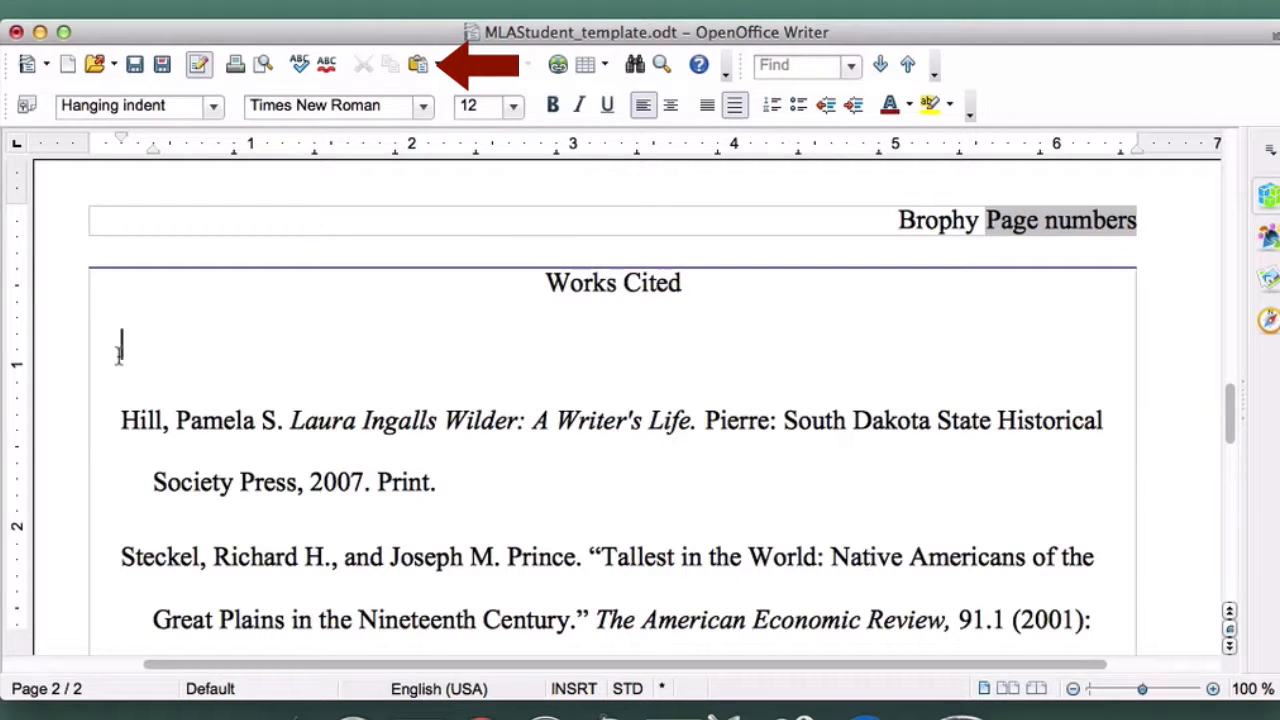
pyautogui.press('super+v')
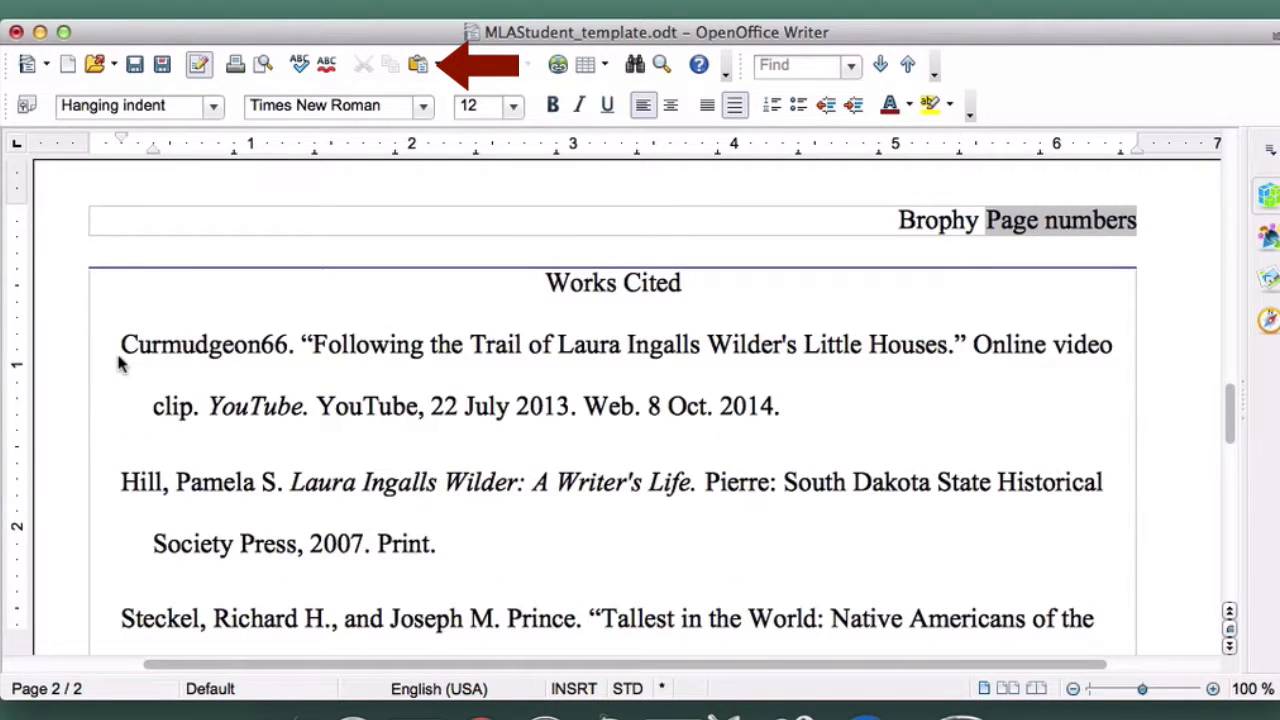
pyautogui.scroll(-2, 598, 432)
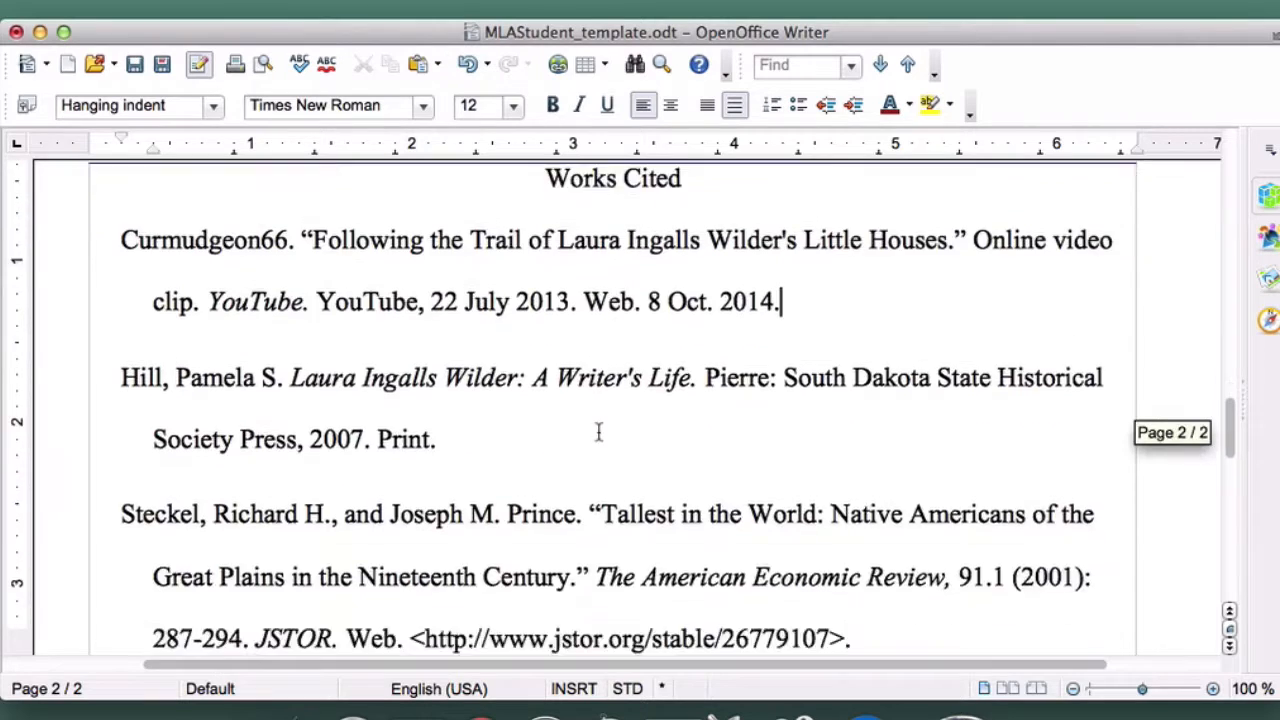
pyautogui.scroll(-1, 598, 432)
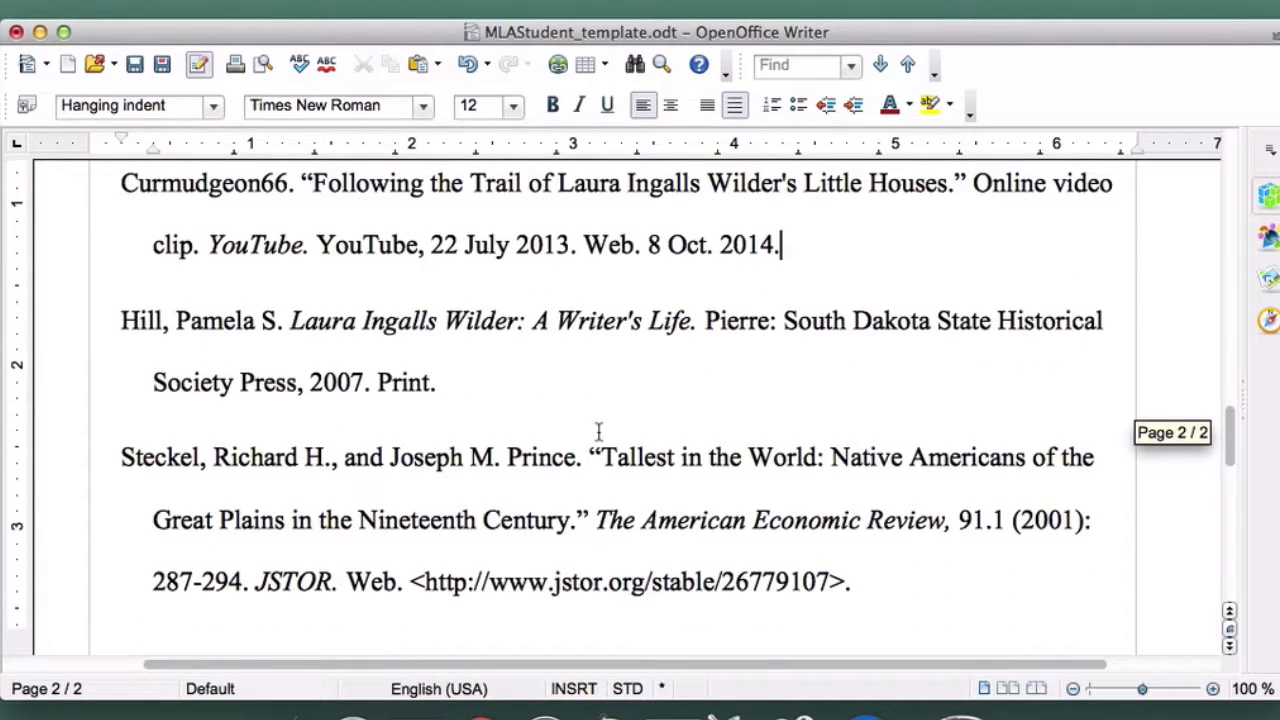